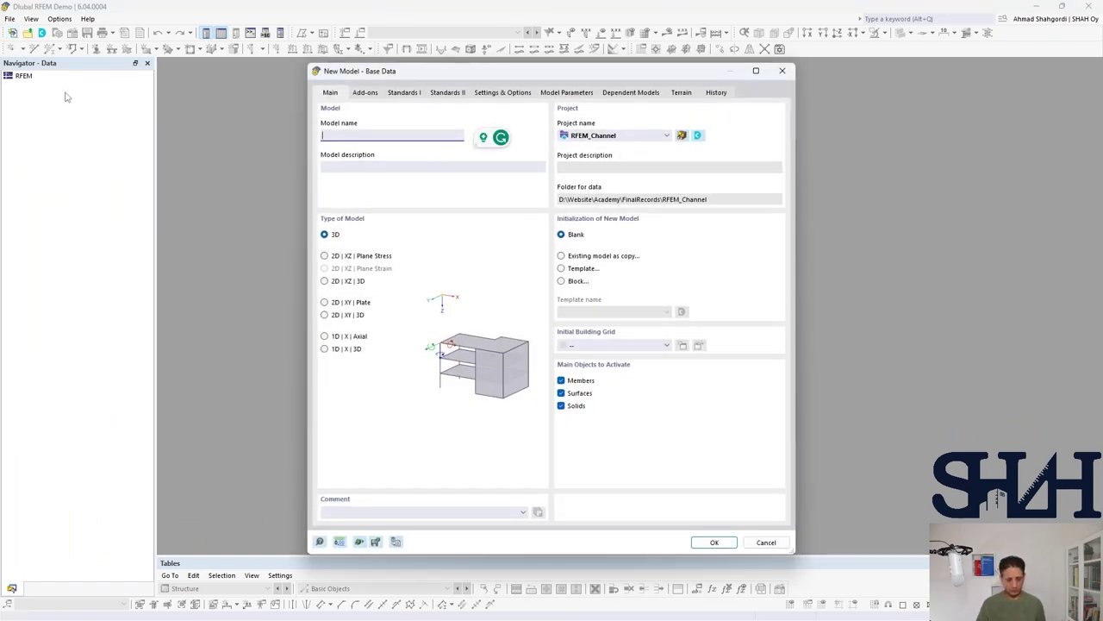
Enter 'InclinedBeam' as the name of the new model.
type("InclinedBeam")
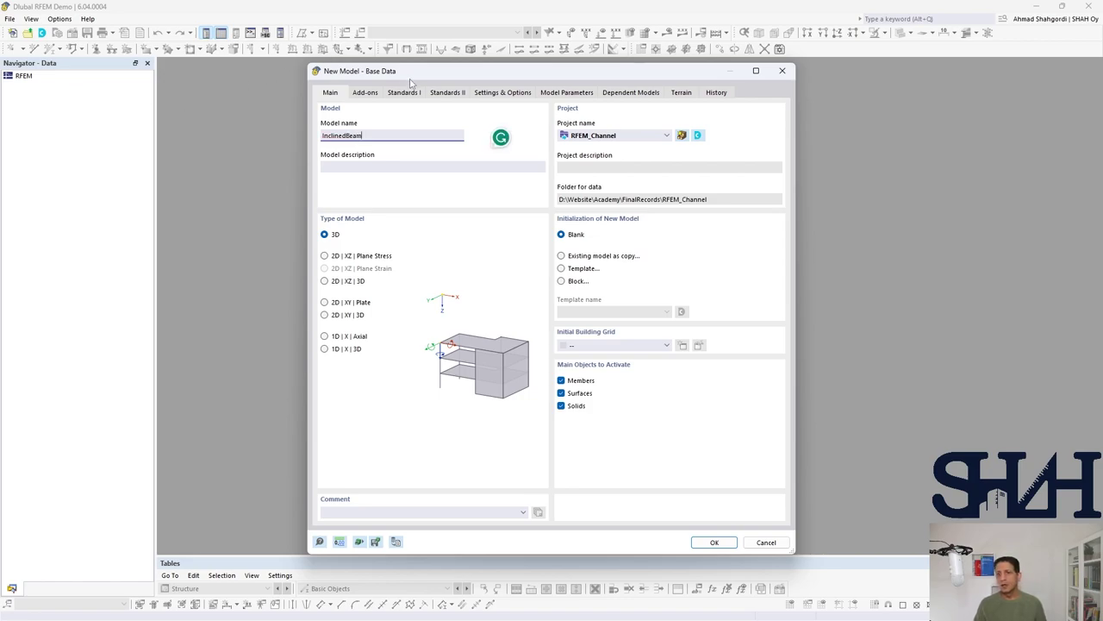
Set the EN 1990 national annex to SFS 2010-09, keeping load wizards at CEN 2015-09.
left_click(504, 93)
left_click(568, 93)
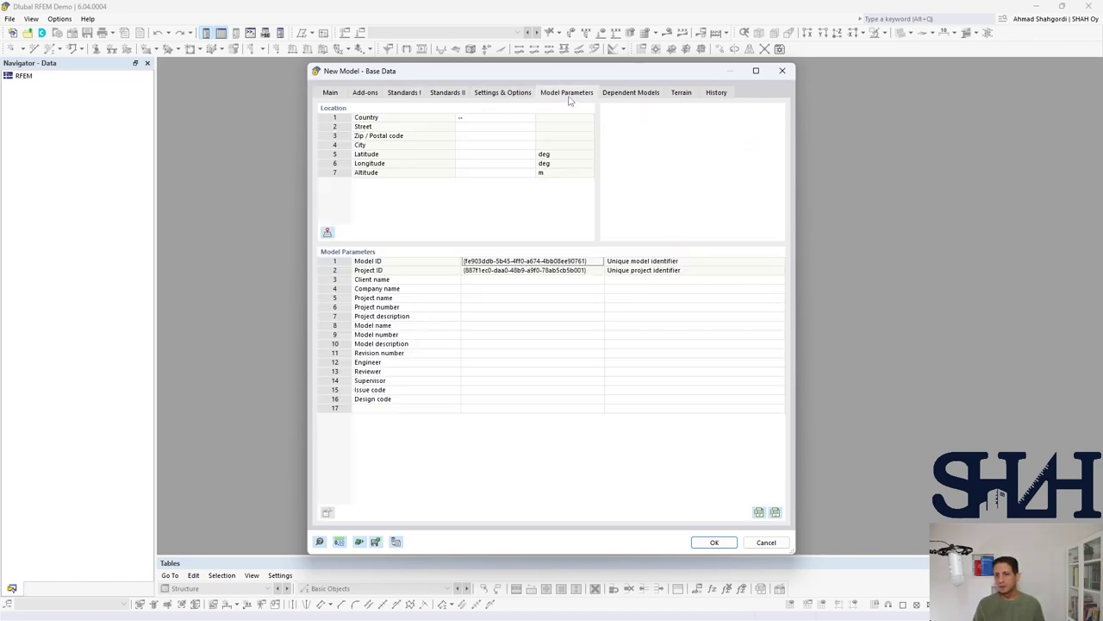
left_click(446, 93)
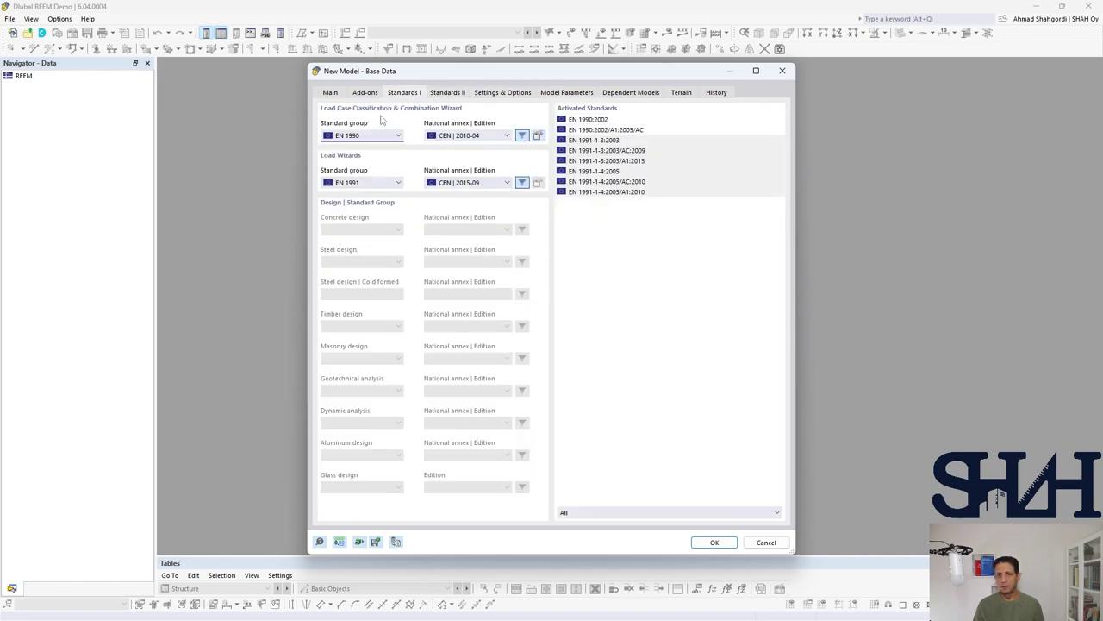
left_click(458, 138)
left_click(474, 337)
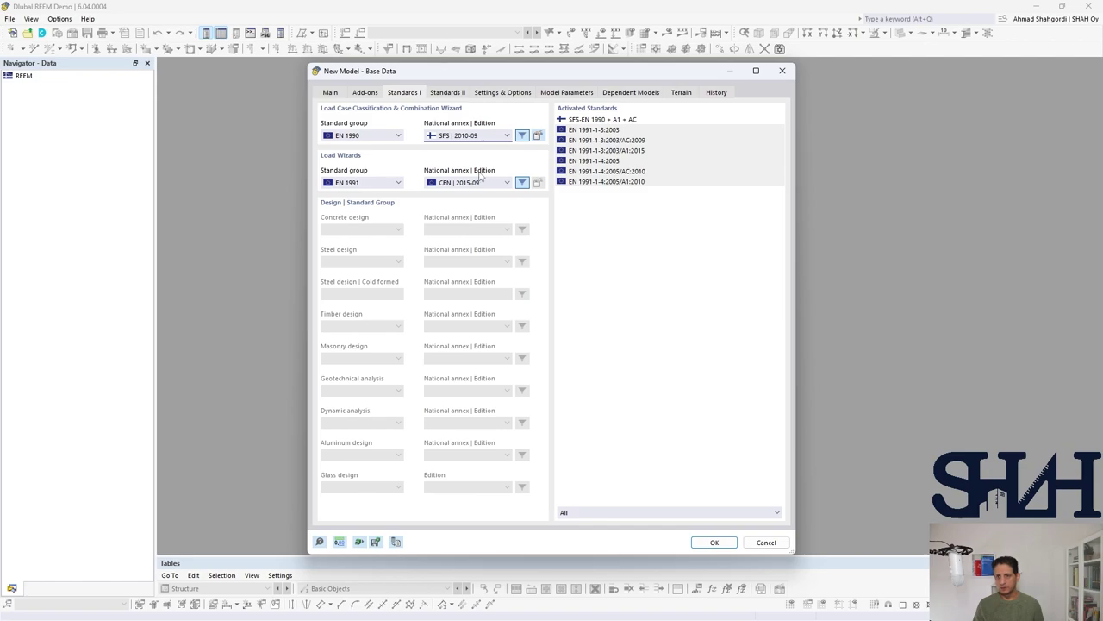
left_click(473, 183)
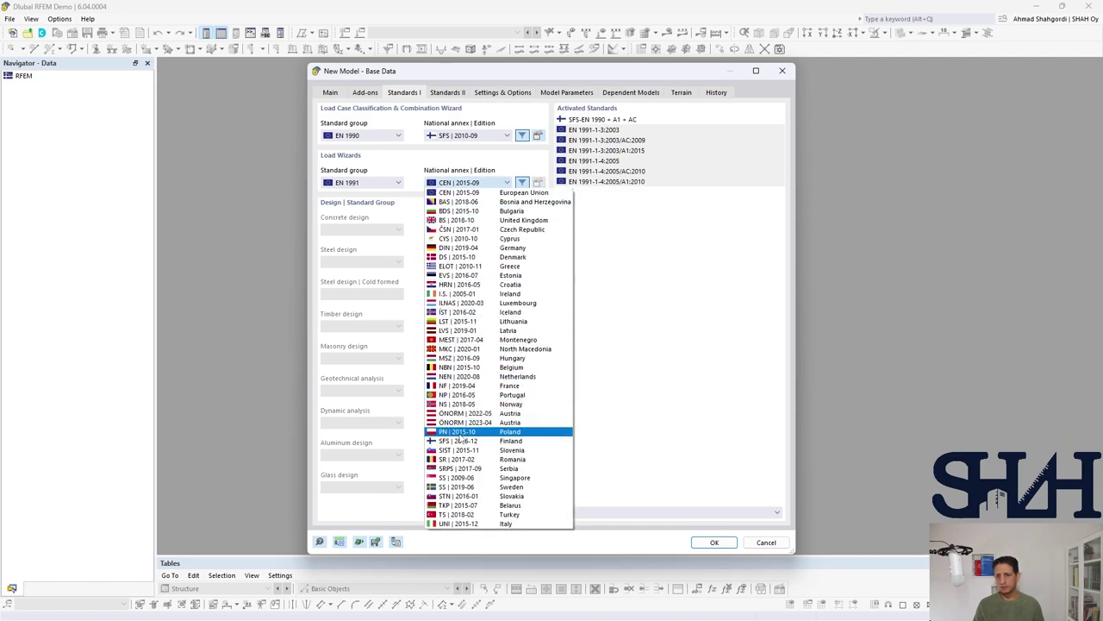
left_click(459, 446)
left_click(447, 93)
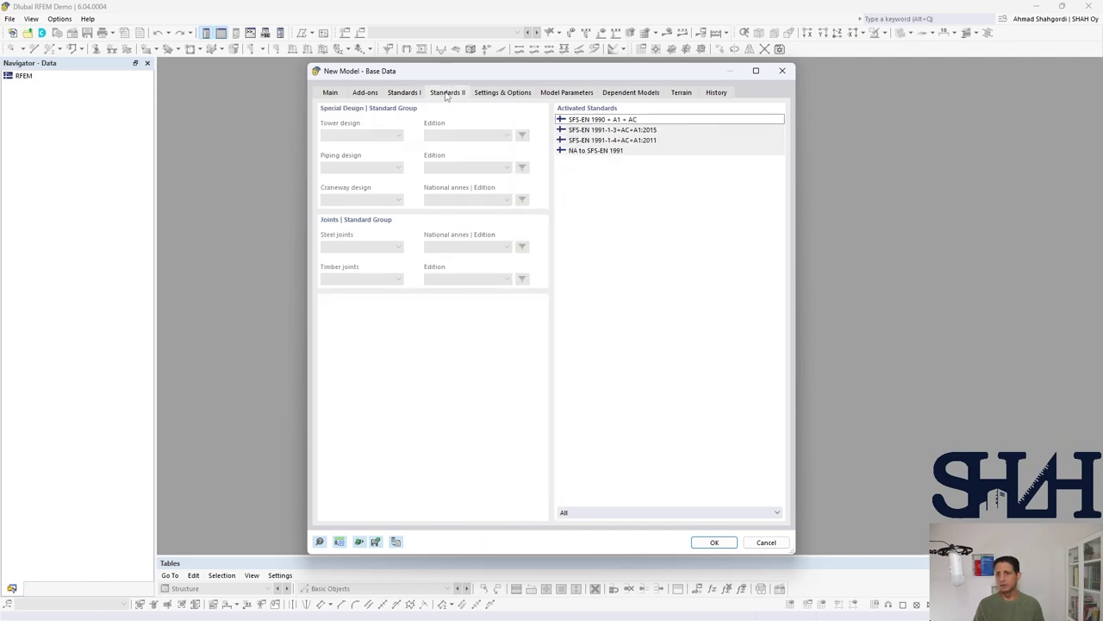
Orient the global Z axis upward and create the model.
left_click(494, 93)
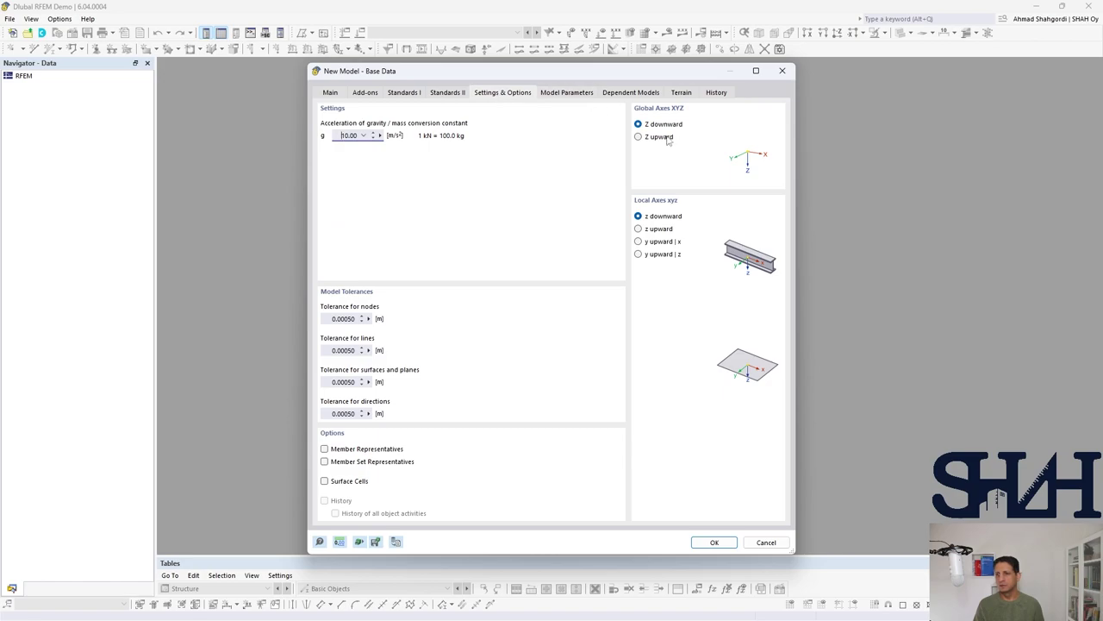
left_click(659, 137)
left_click(714, 542)
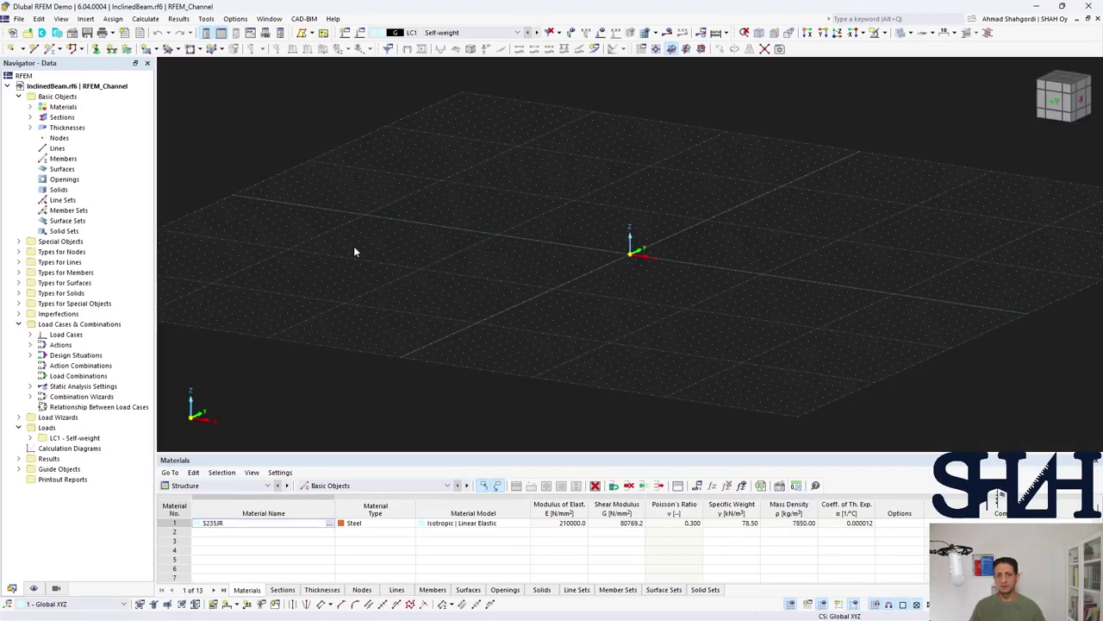
Draw a 4 m IPE 240 member from the origin to X 4.000.
middle_click_drag(436, 219, 394, 214, "ctrl")
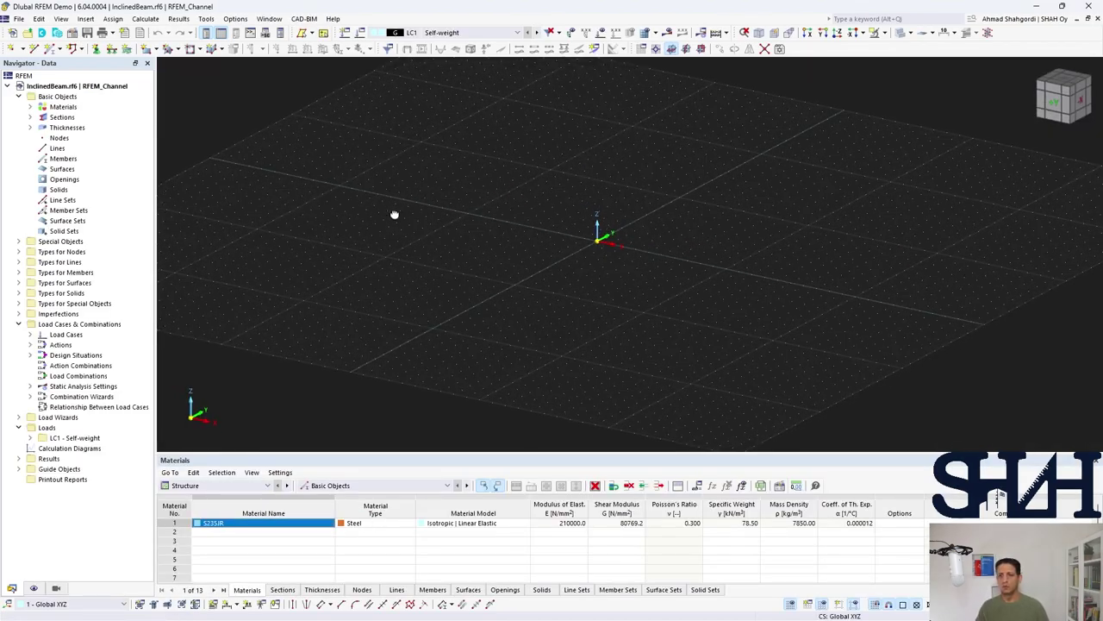
left_click(110, 50)
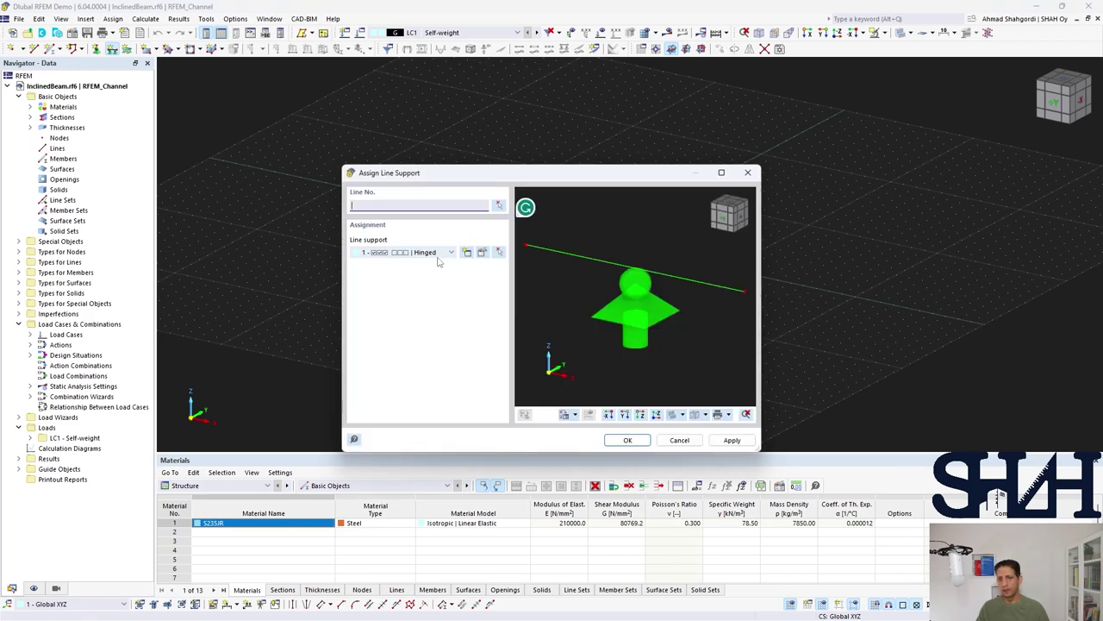
left_click(748, 172)
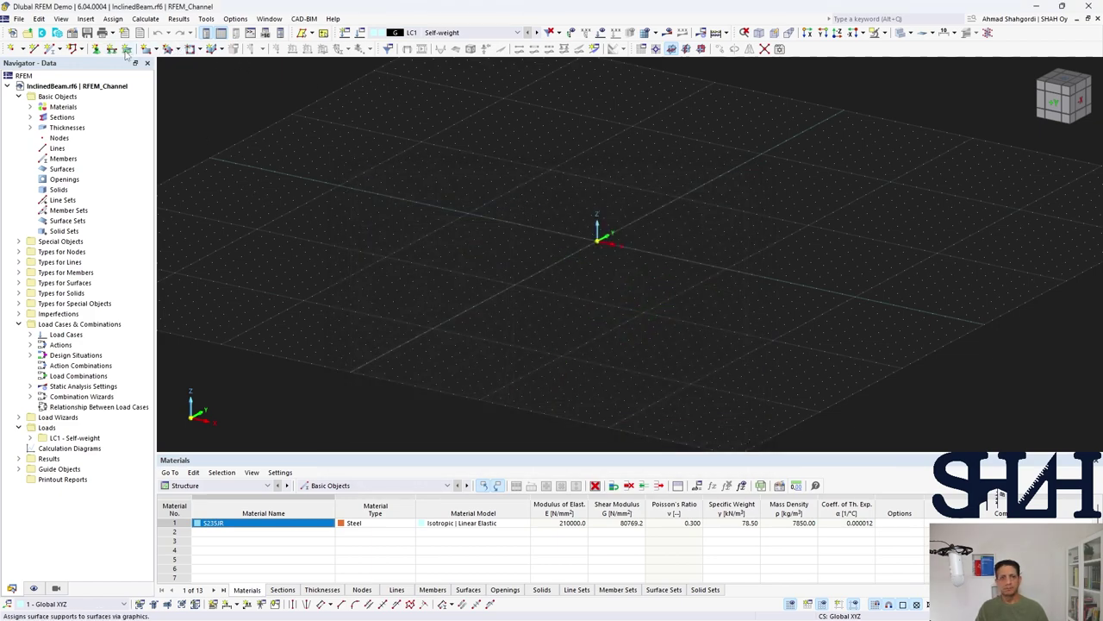
left_click(52, 49)
left_click(265, 129)
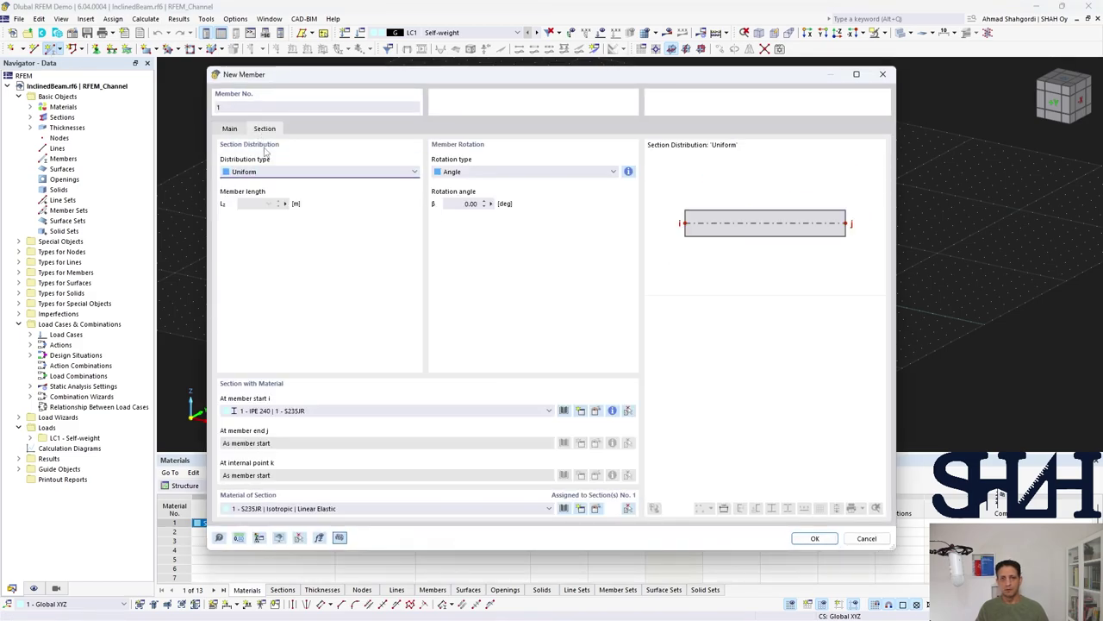
left_click(810, 538)
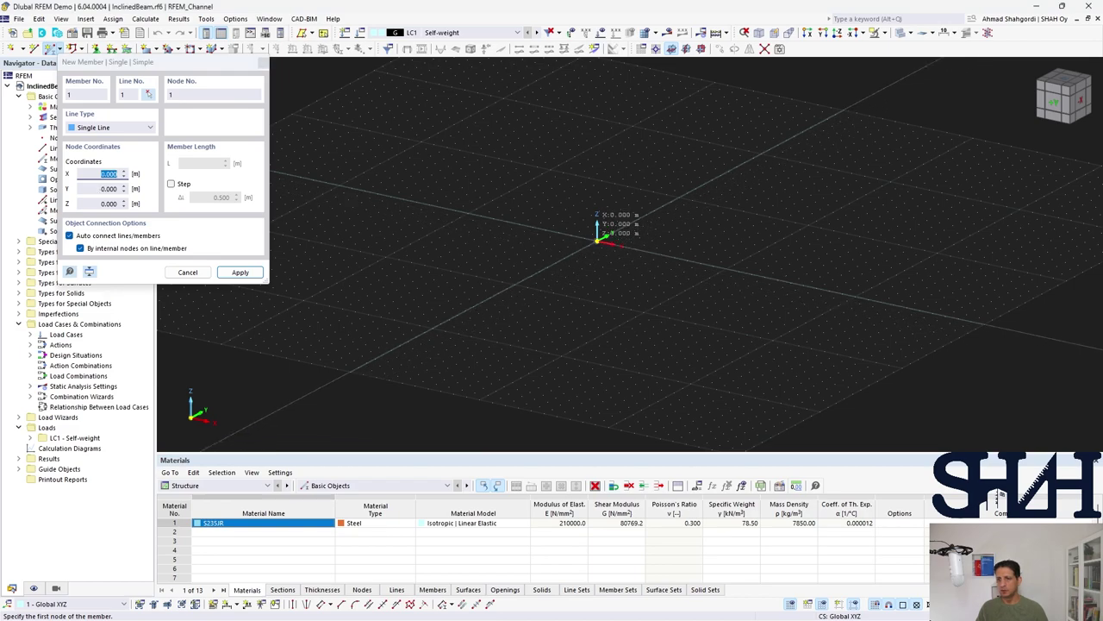
left_click(597, 239)
scroll(655, 238, "up", 2)
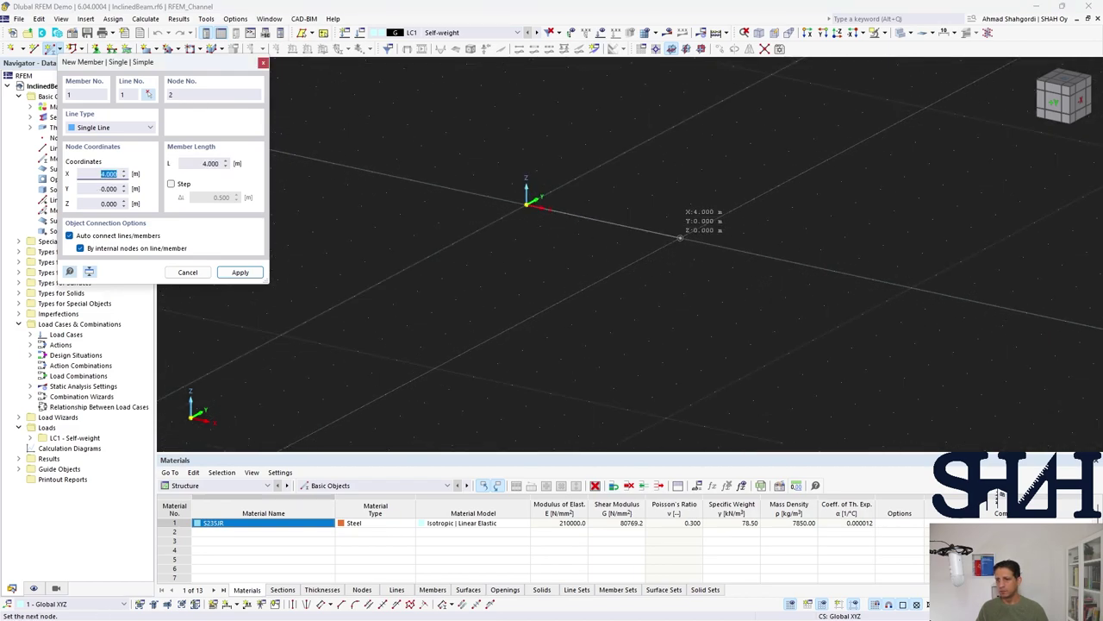
left_click(681, 238)
key("Escape")
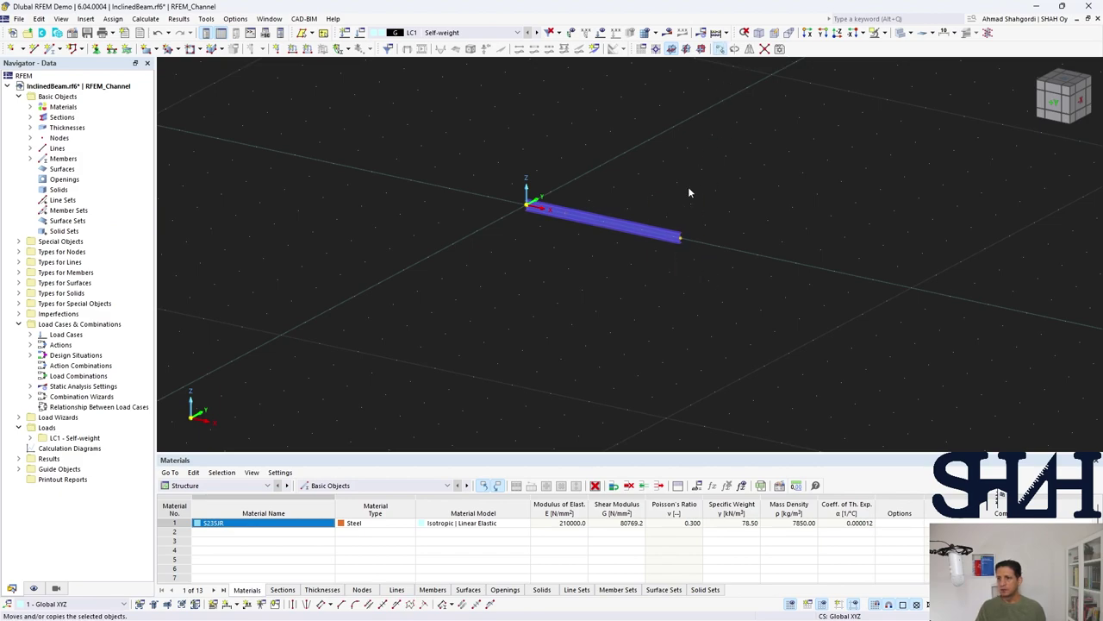
Move the beam's end node by -1 in Z to incline it.
left_click(415, 377)
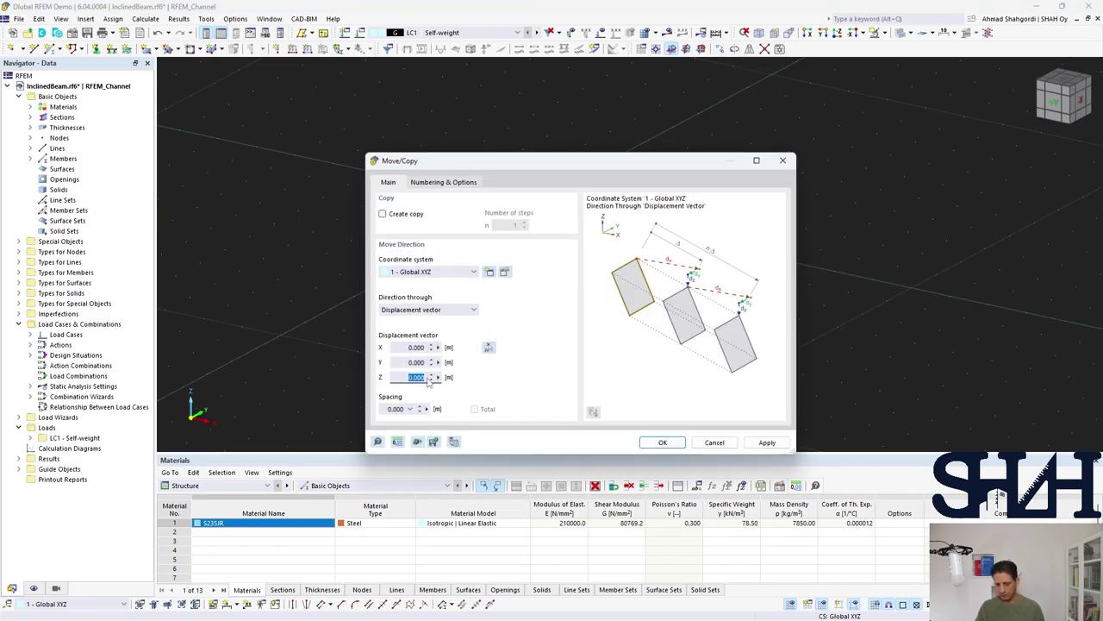
type("-1")
key("Return")
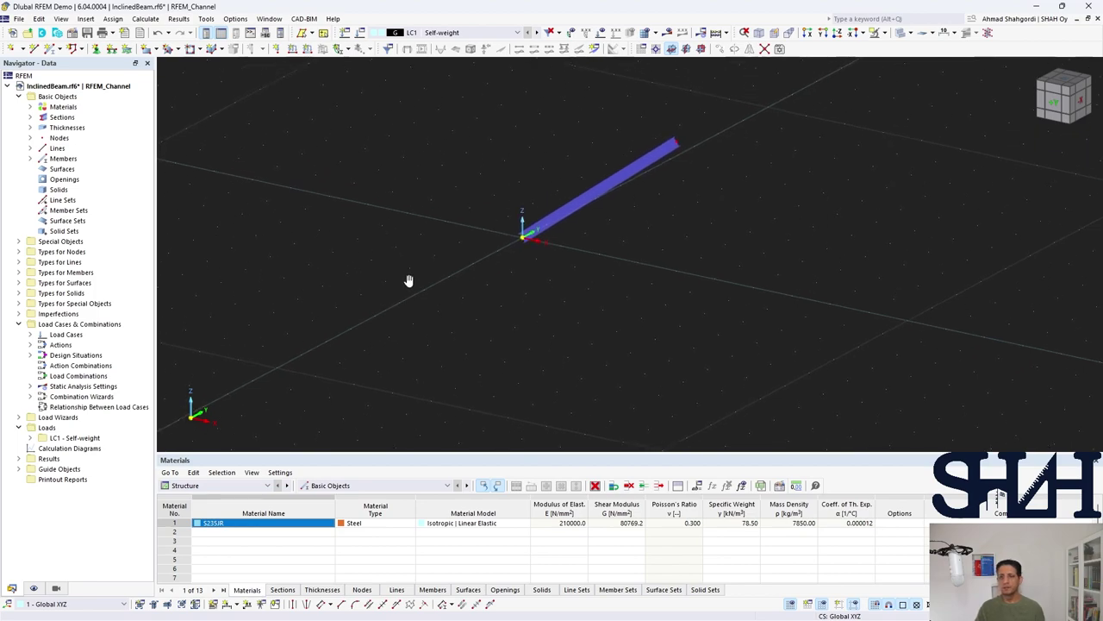
left_click(94, 49)
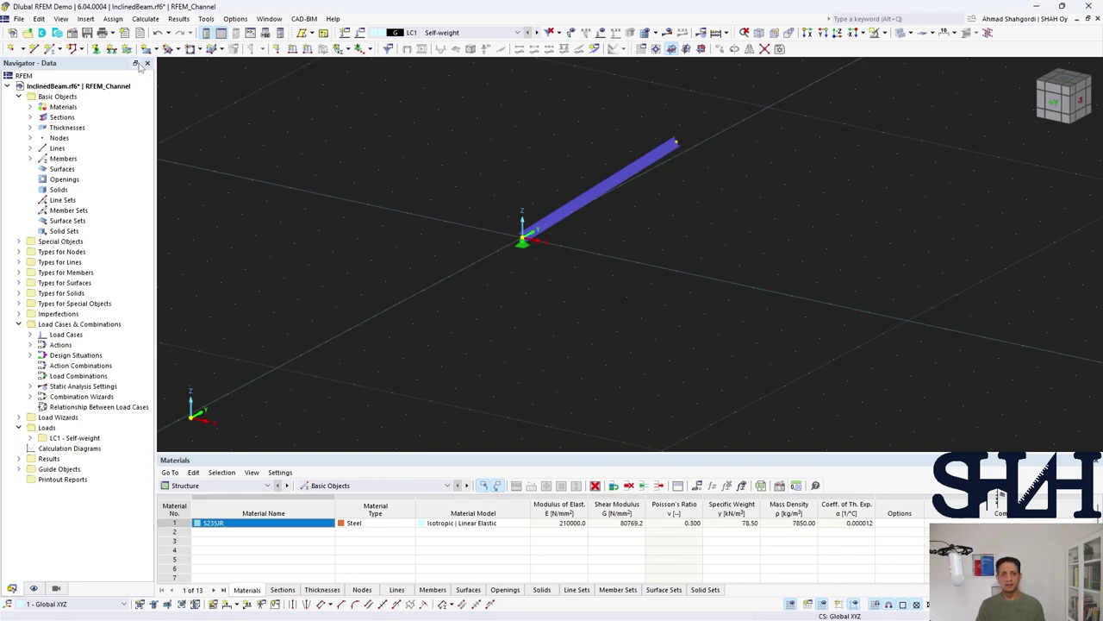
Define and assign a node 2 support restraining uz, φx and φz, with X and Y free.
left_click(95, 49)
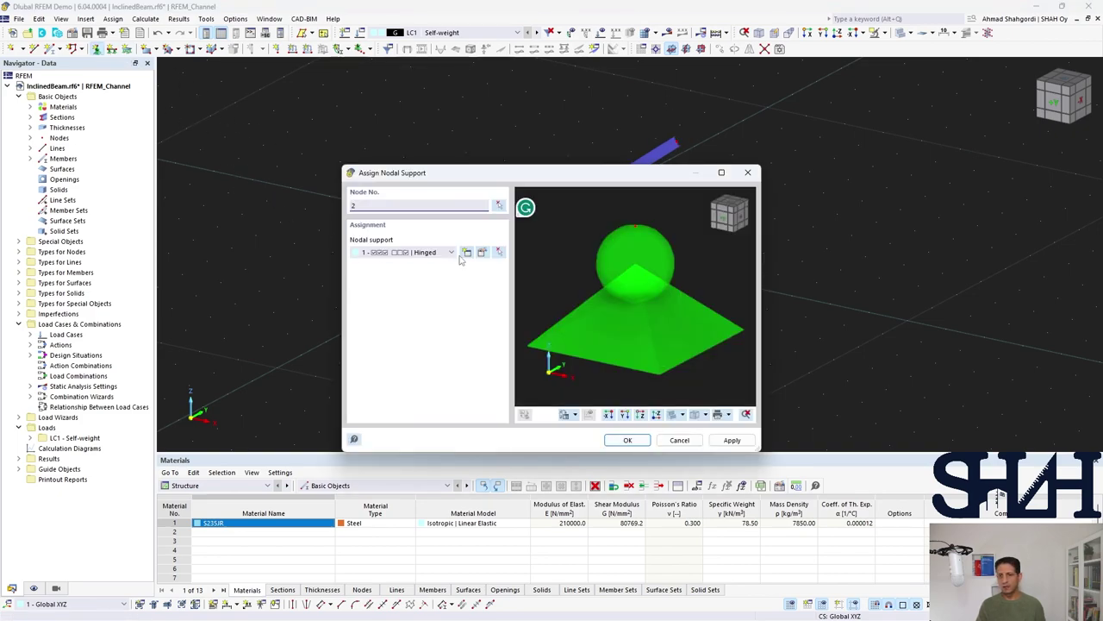
left_click(466, 253)
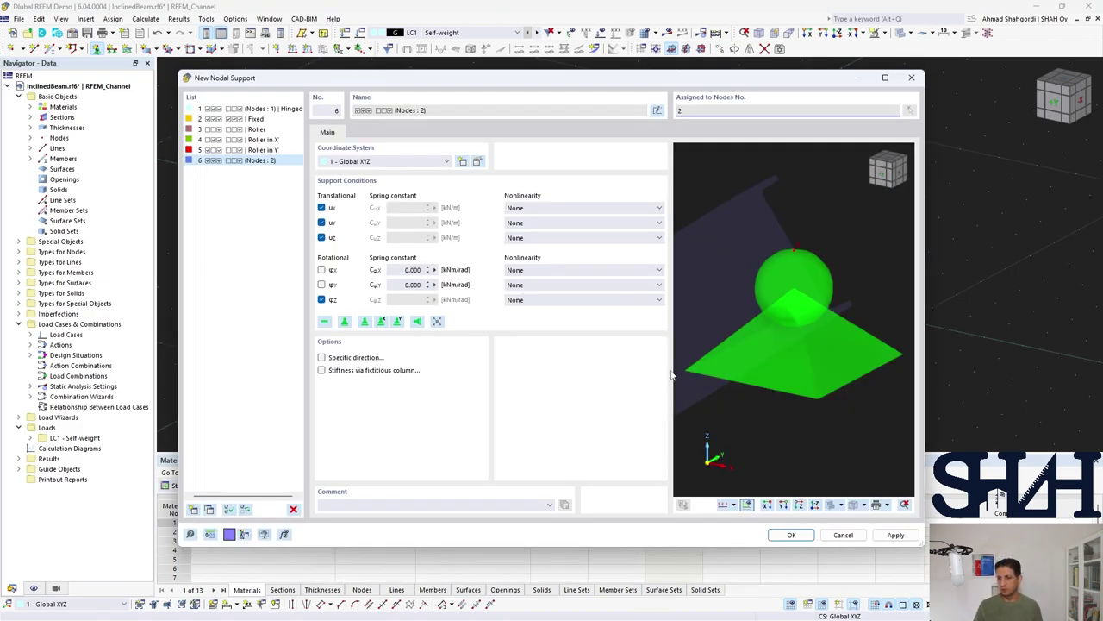
left_click(322, 207)
left_click(322, 223)
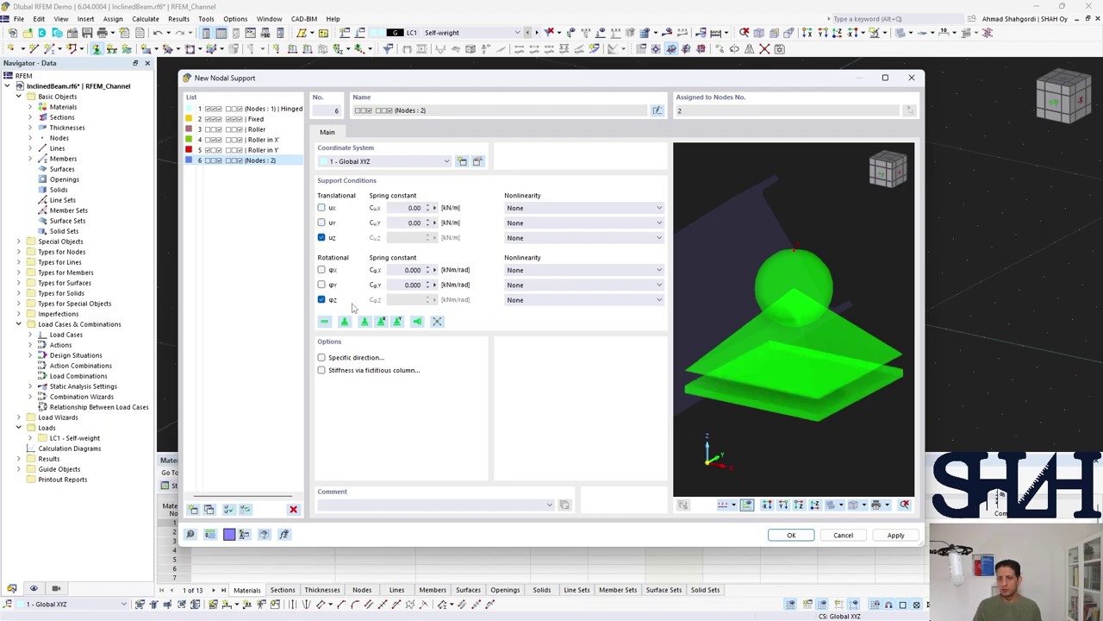
left_click(321, 270)
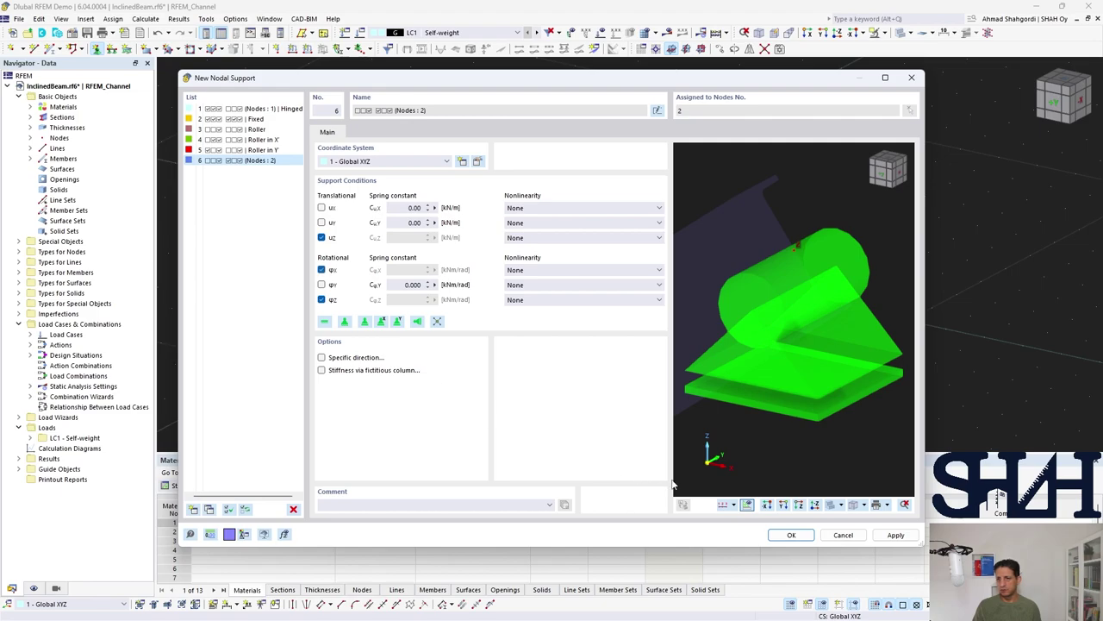
left_click(792, 535)
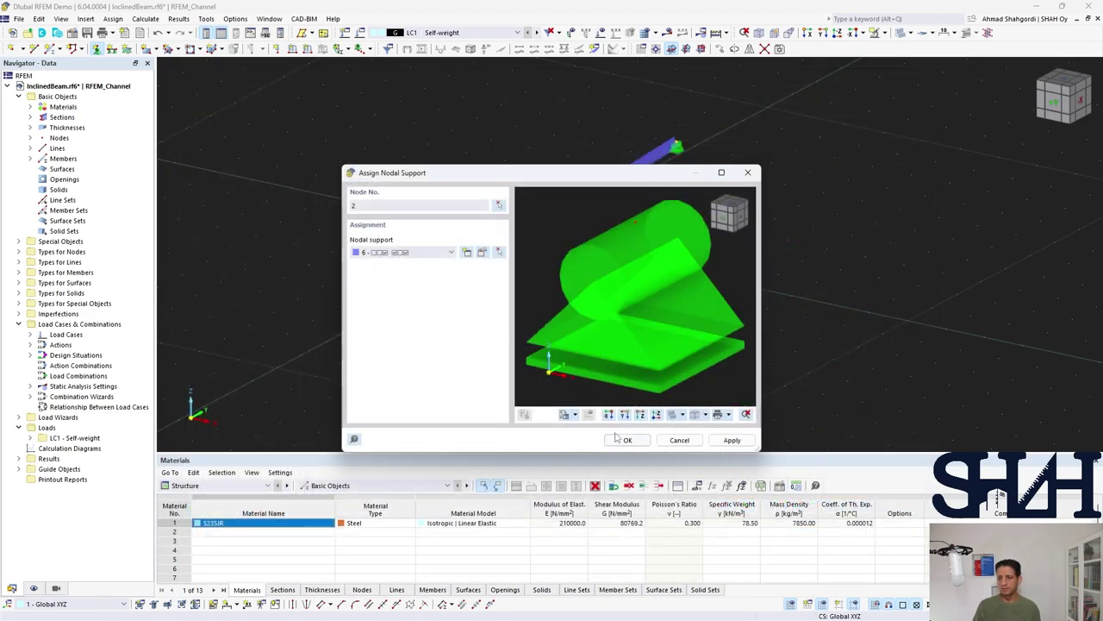
left_click(627, 441)
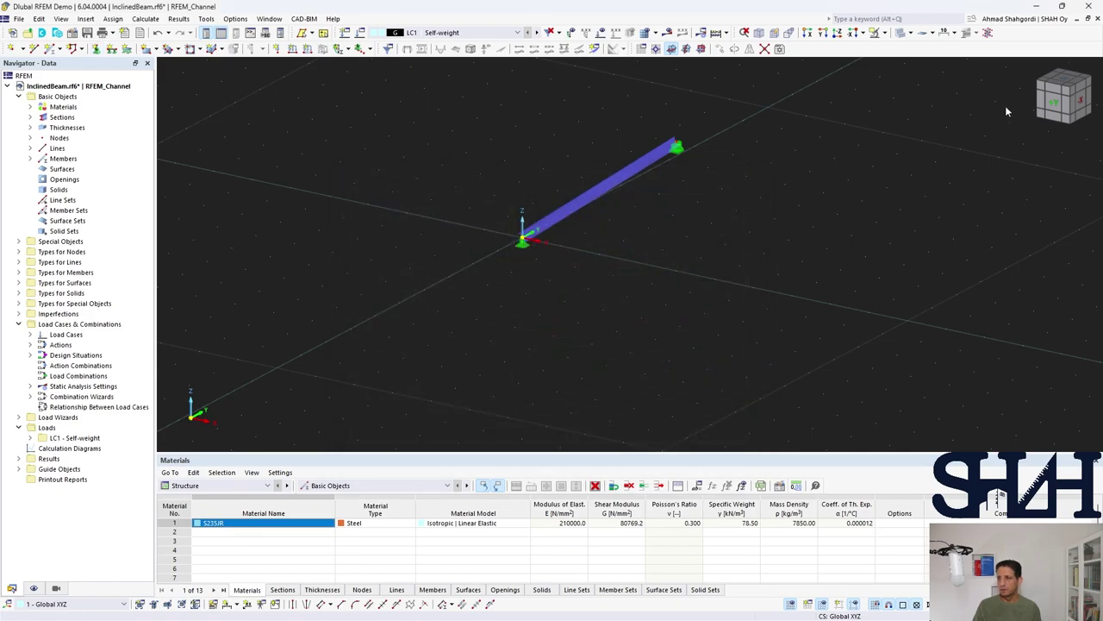
View the beam from the front and center it in the view.
left_click(1050, 103)
middle_click_drag(756, 263, 635, 239)
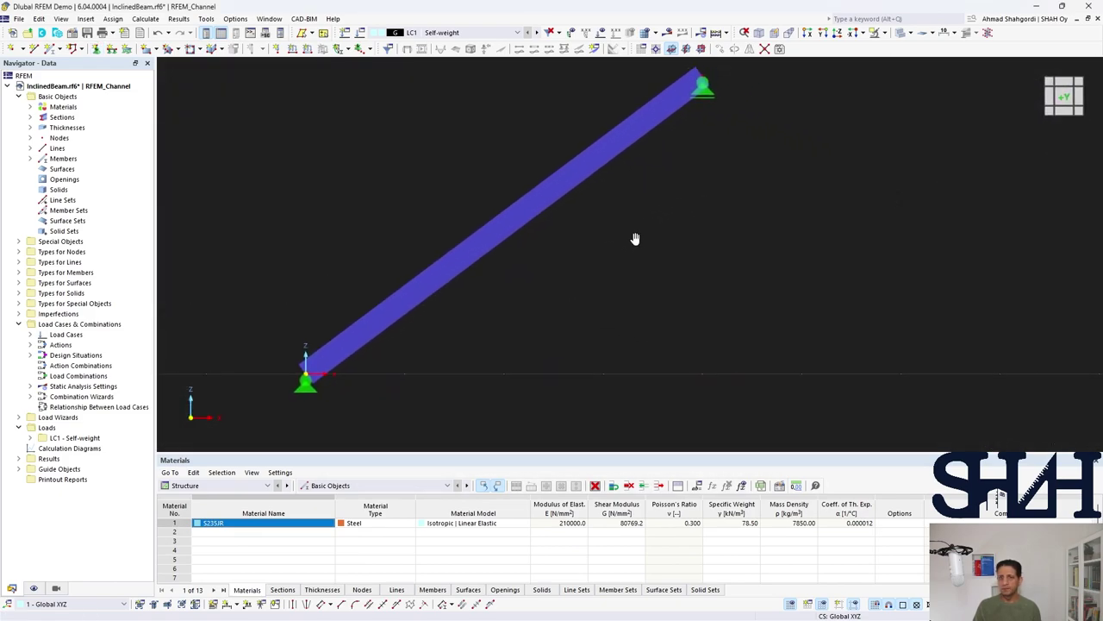
scroll(635, 239, "down", 2)
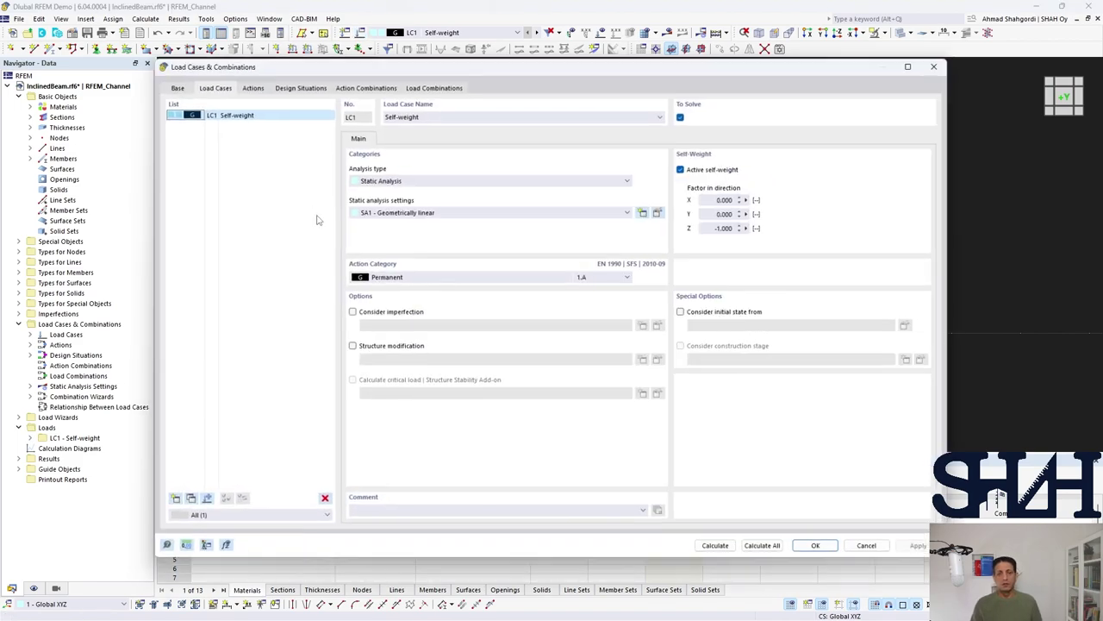
Add load case LC2 Dead Load and delete the Self-weight case.
left_click(170, 501)
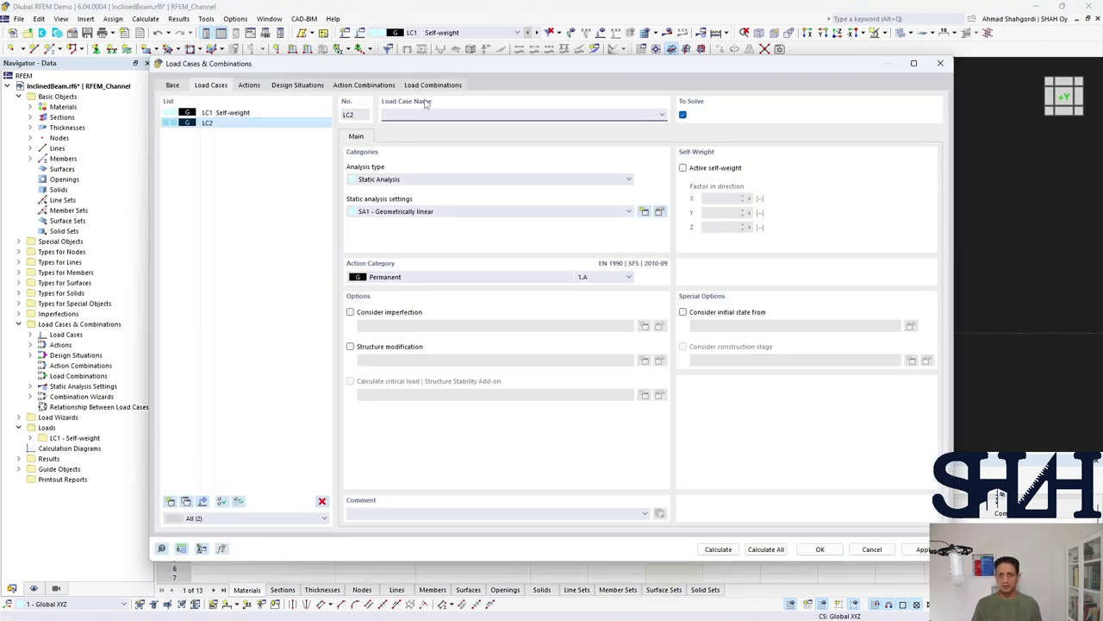
type("Dead Load")
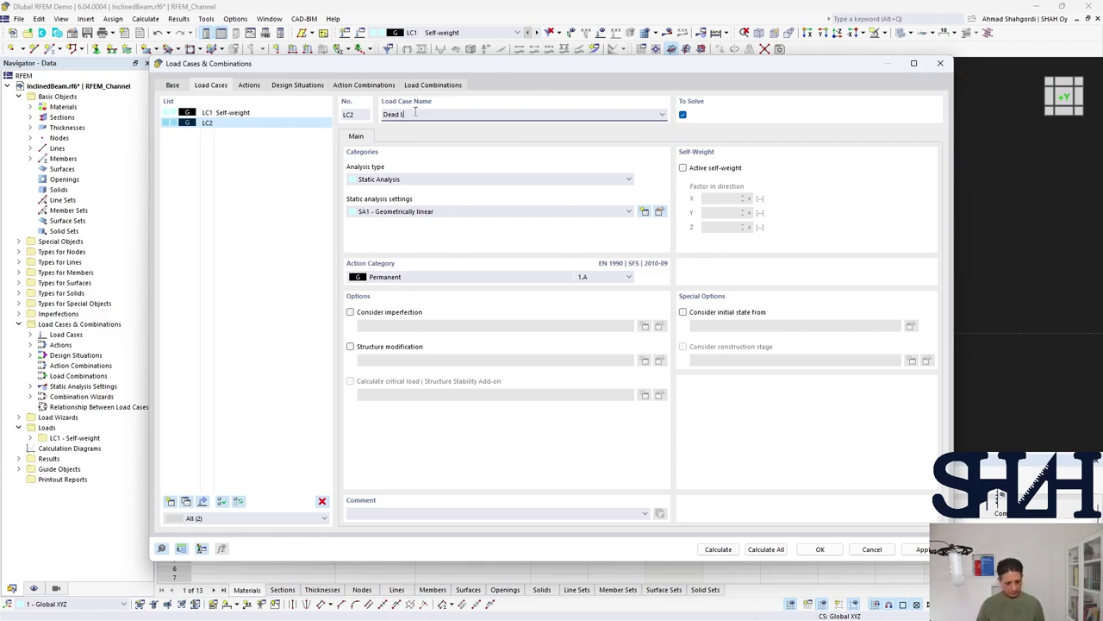
left_click(248, 113)
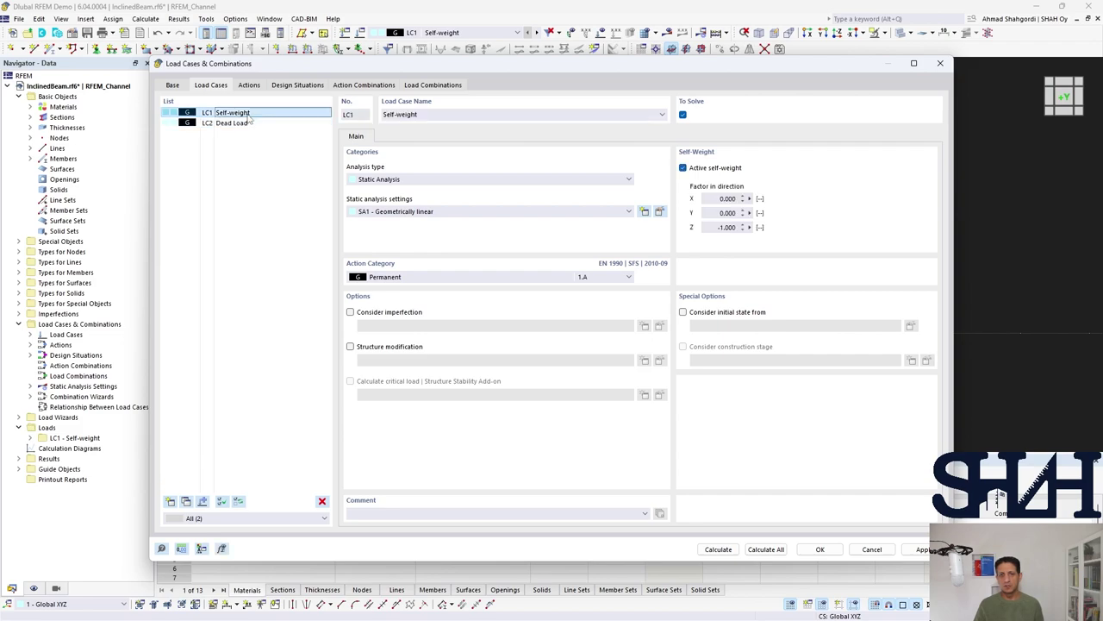
left_click(321, 501)
left_click(564, 354)
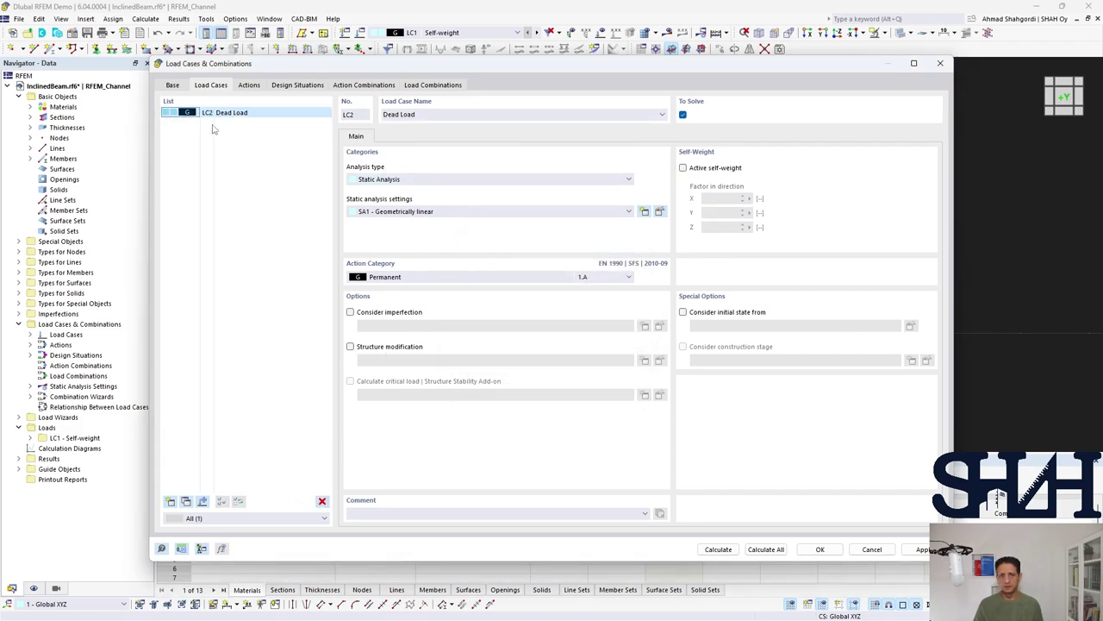
Add LC3 Snow Load as a Snow/Ice action and LC4 Wind as a Wind action.
left_click(171, 502)
type("Snow Load")
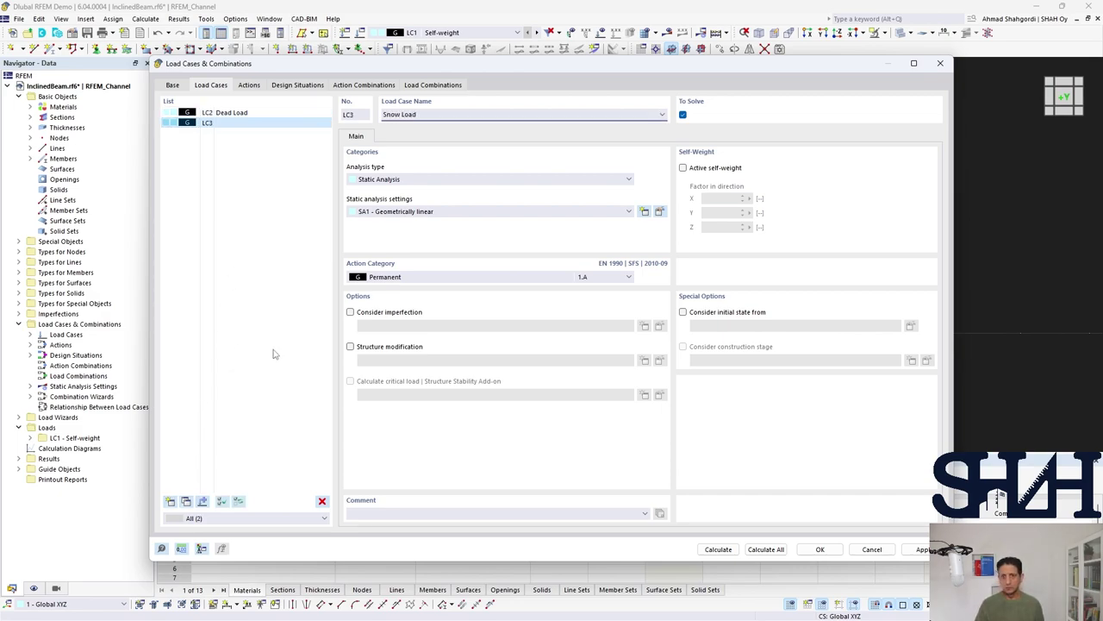
left_click(391, 278)
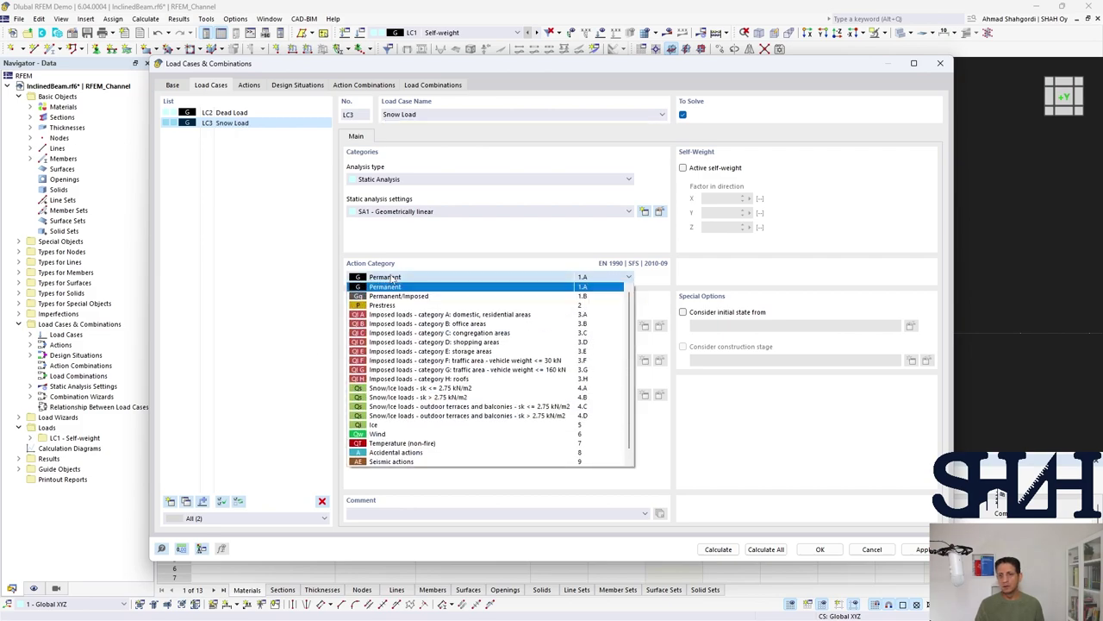
left_click(392, 388)
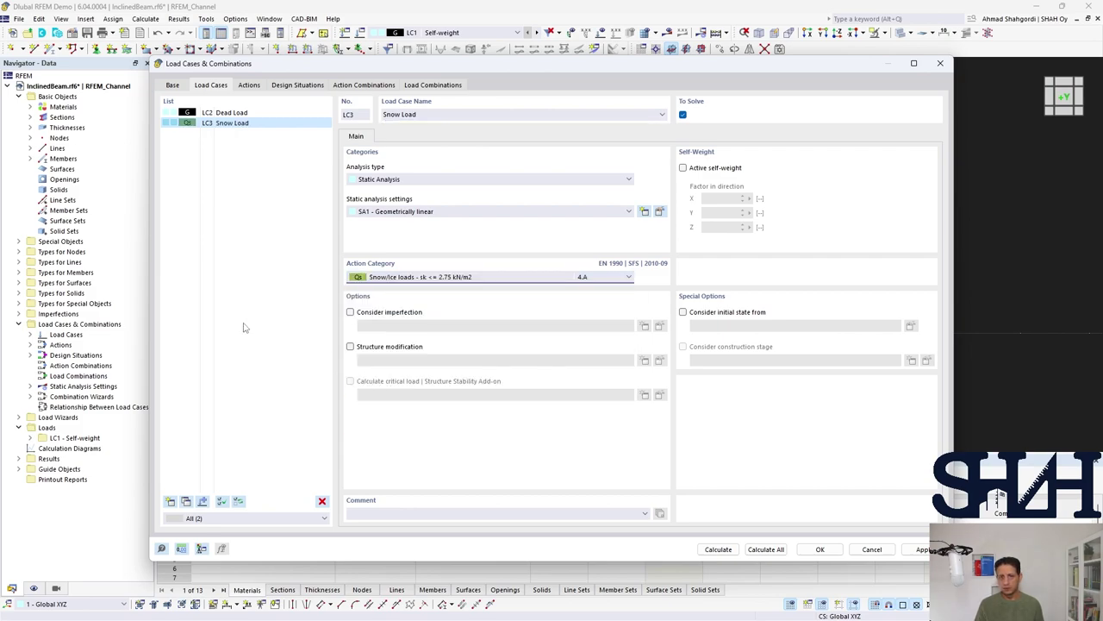
left_click(171, 501)
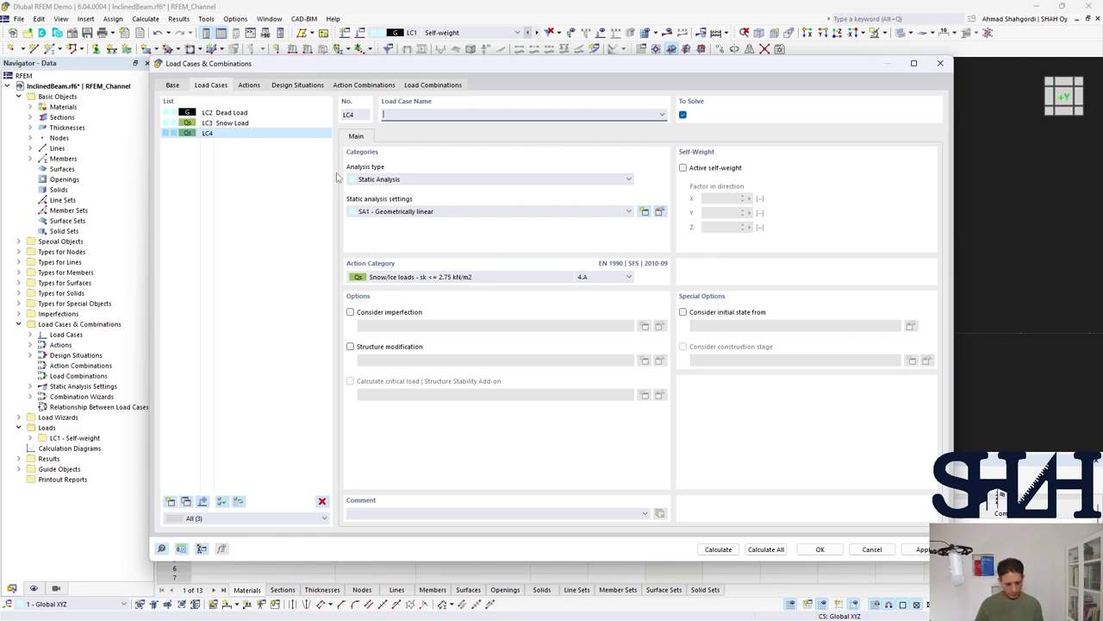
left_click(385, 276)
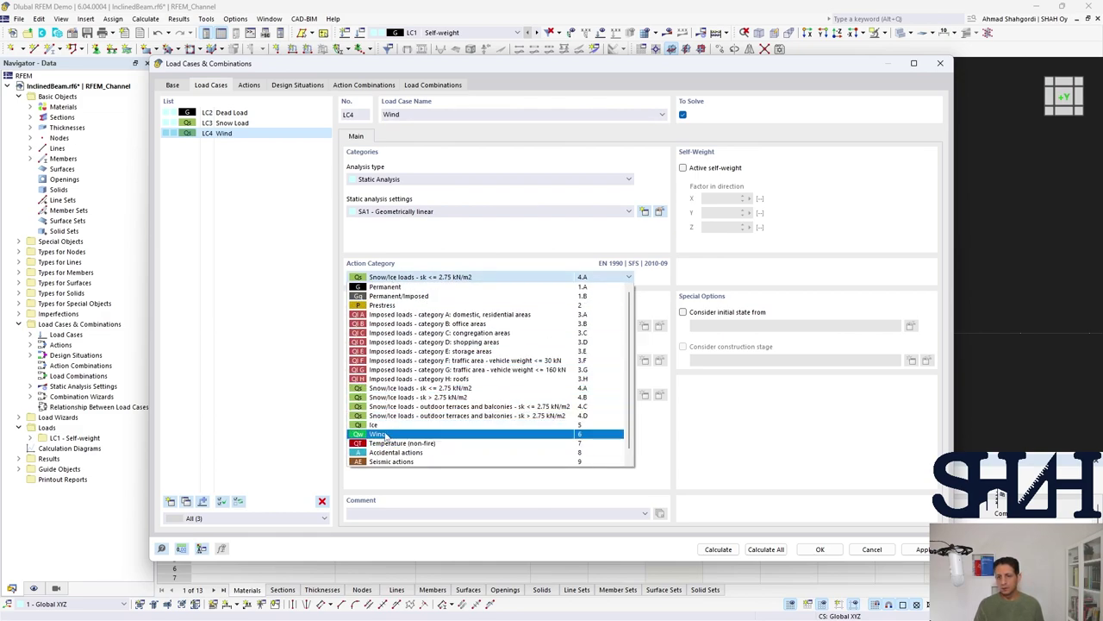
left_click(386, 434)
left_click(250, 86)
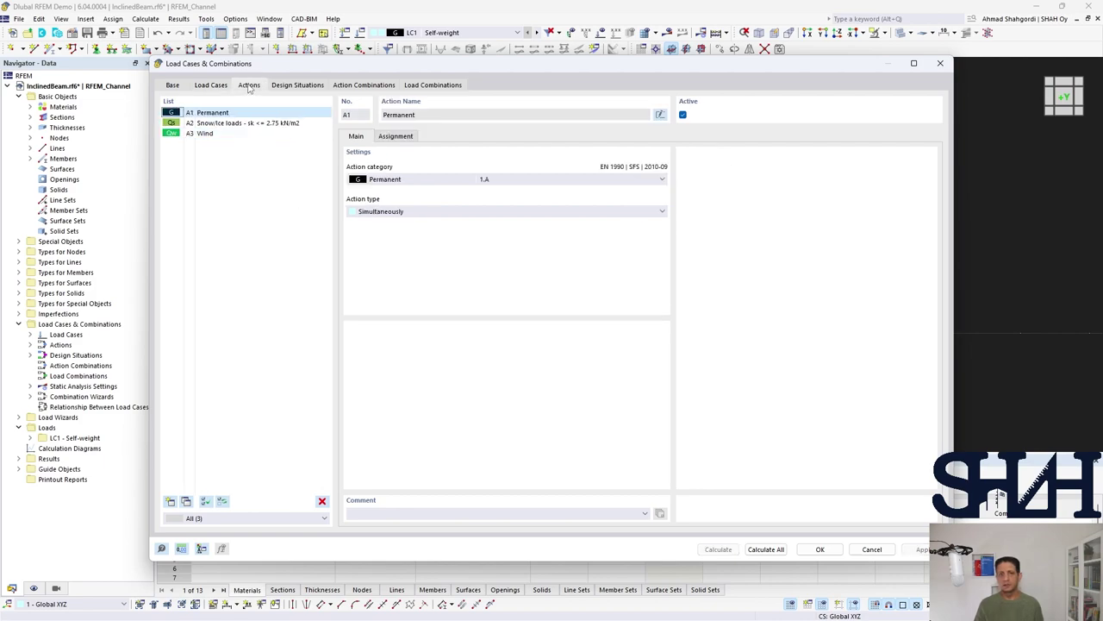
Name combinations by action category and tick 'Favorable permanent actions' in the ULS combination wizard.
left_click(172, 86)
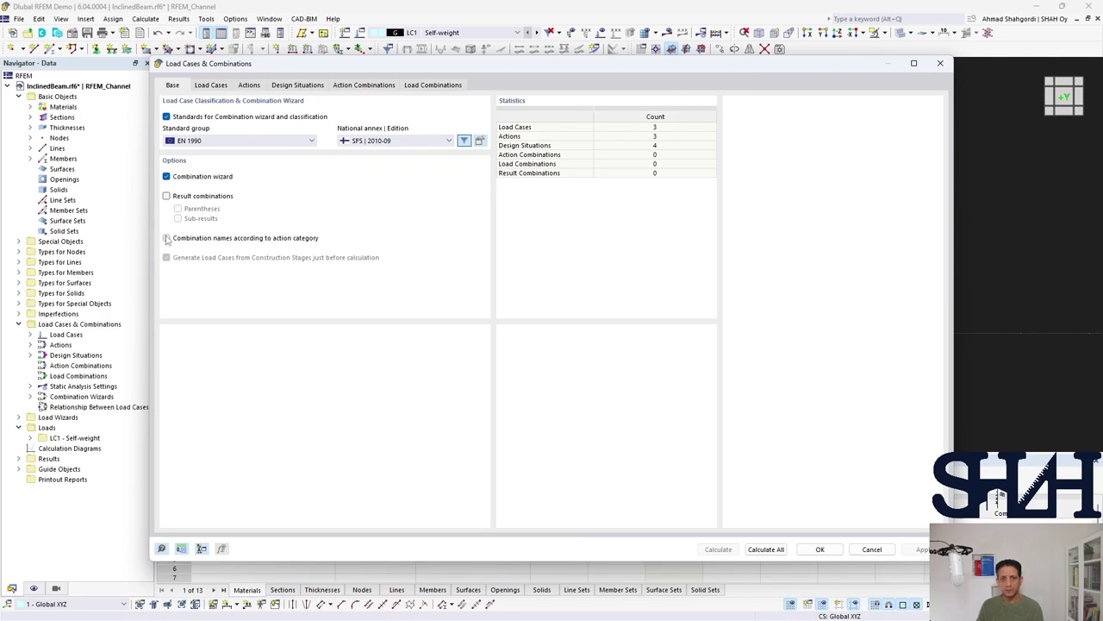
left_click(167, 239)
left_click(297, 85)
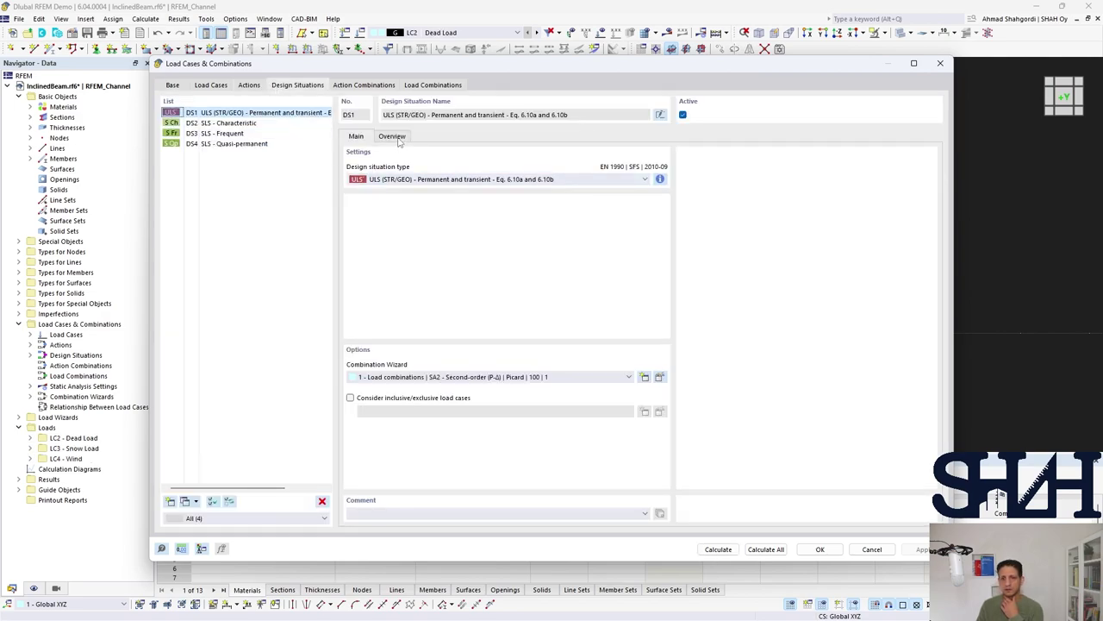
left_click(660, 378)
left_click(674, 311)
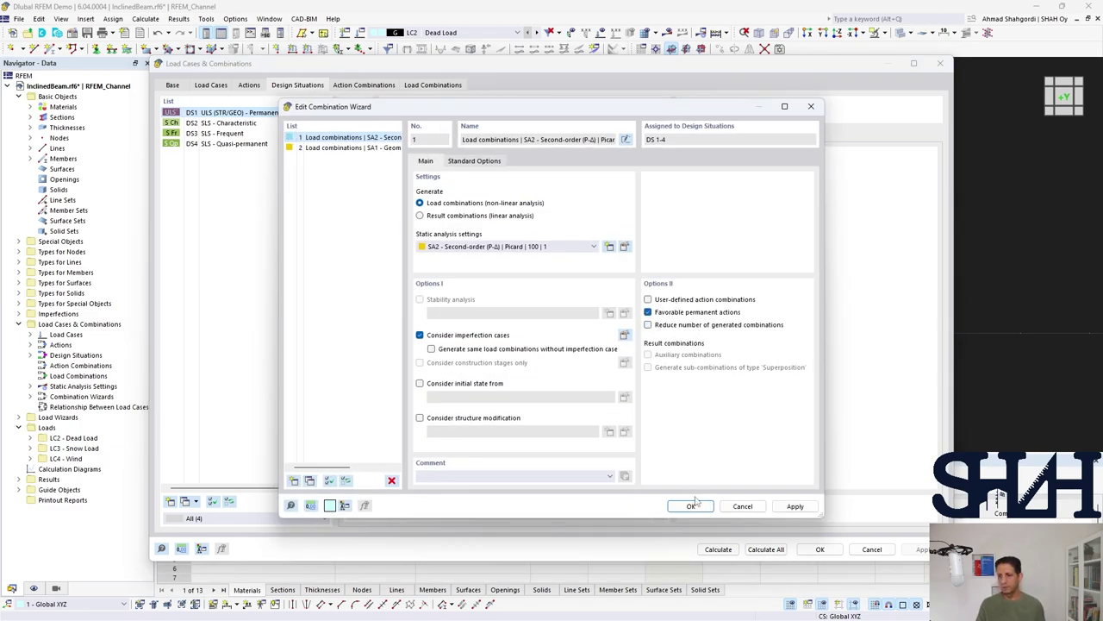
left_click(691, 506)
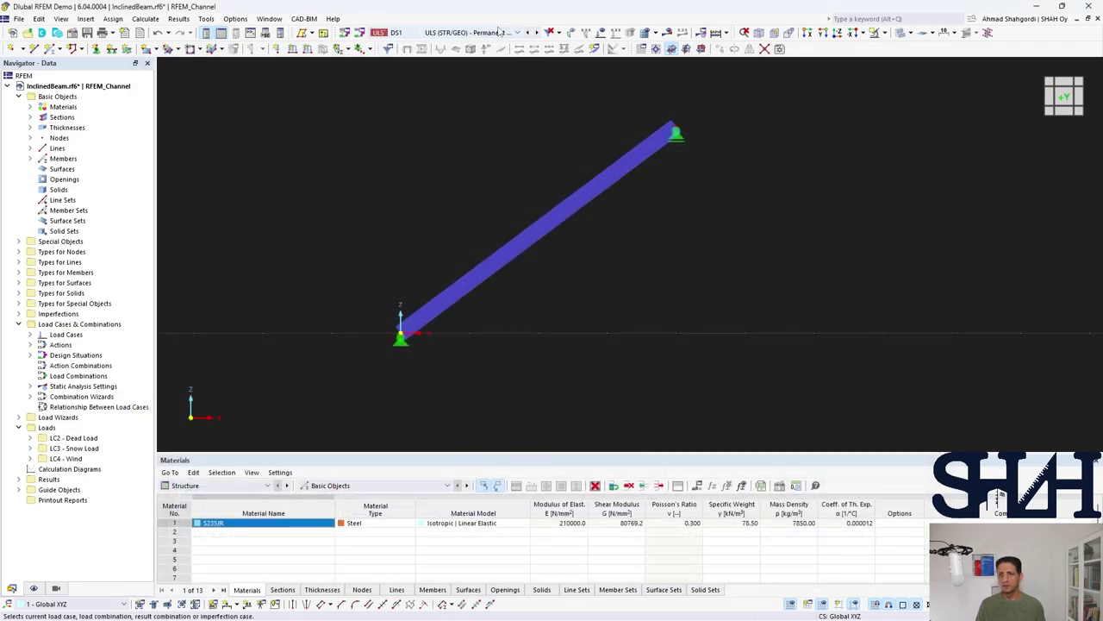
left_click(502, 33)
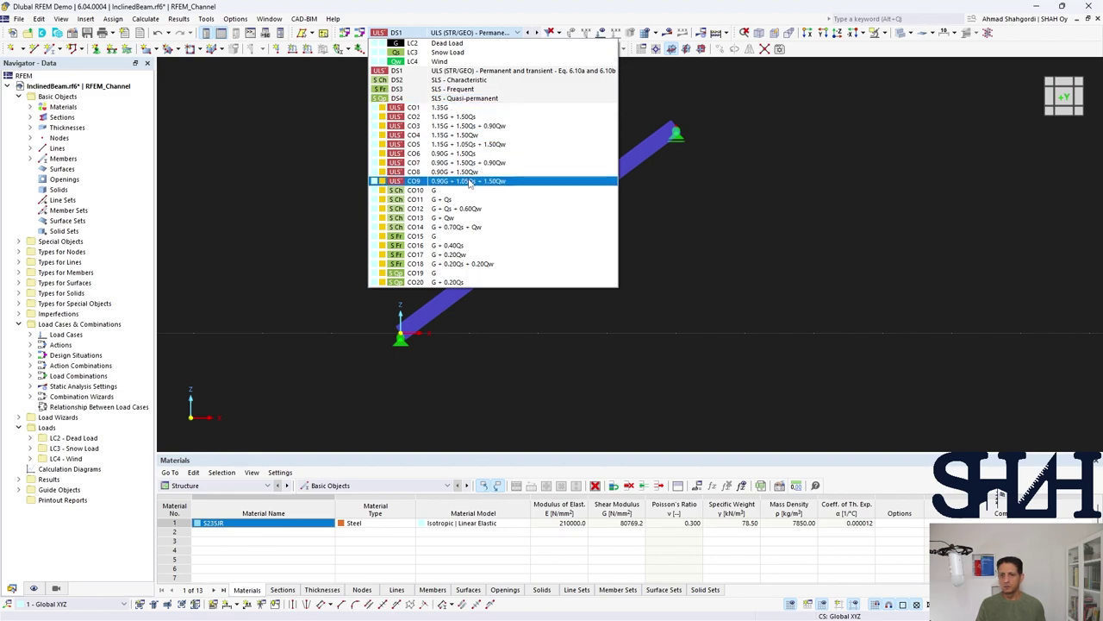
Close the combinations list and make LC2 Dead Load the active load case.
left_click(316, 188)
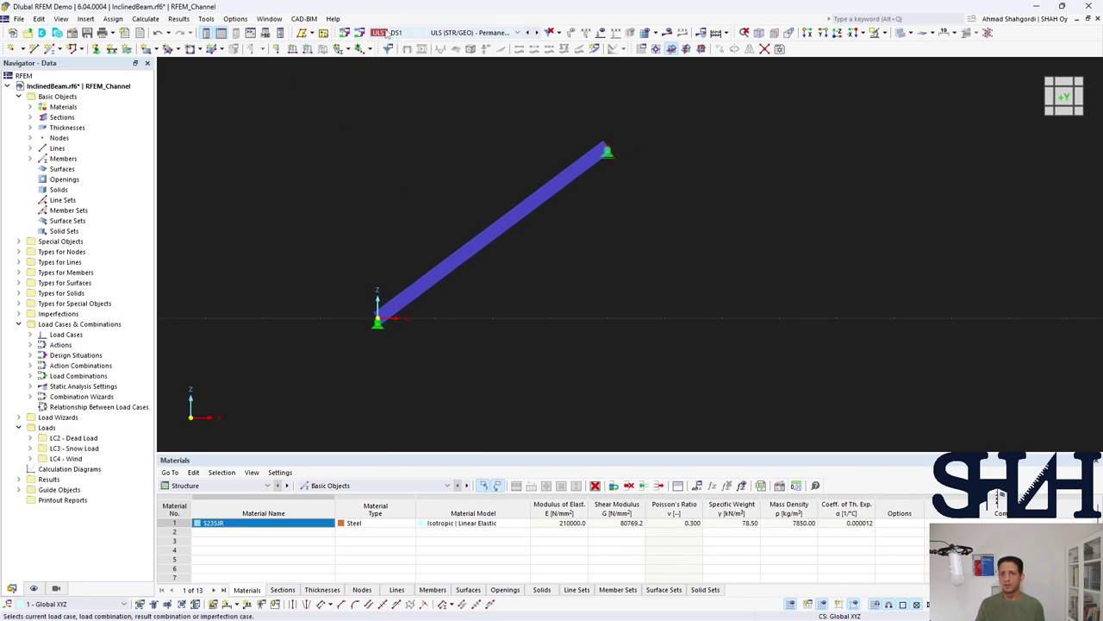
left_click(465, 35)
left_click(446, 43)
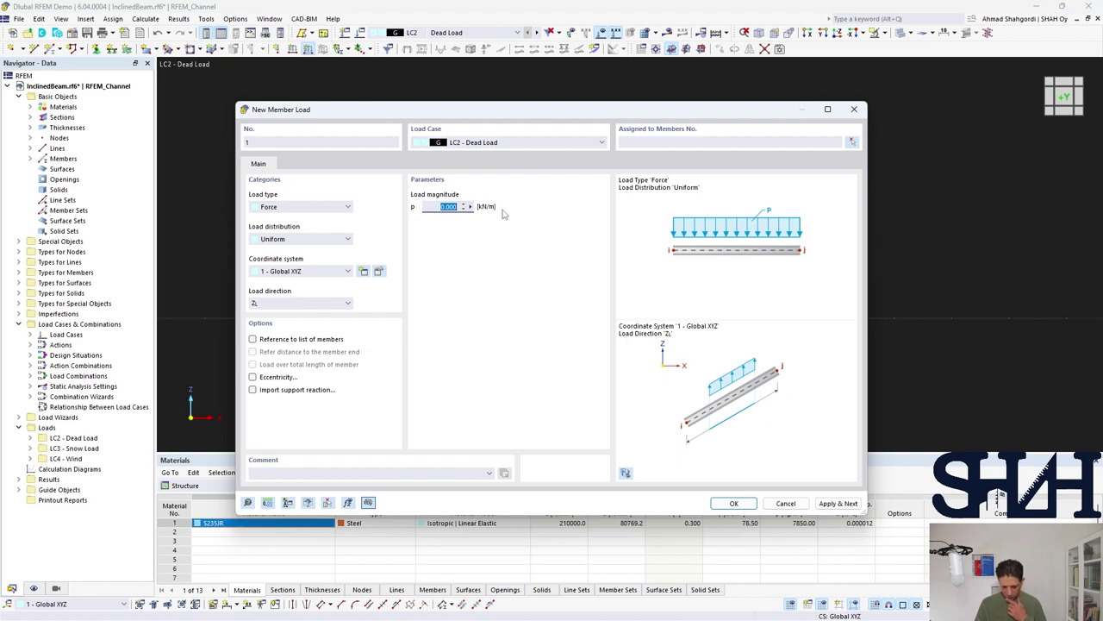
Apply a uniform -2 kN/m member load to the beam under Dead Load.
type("1")
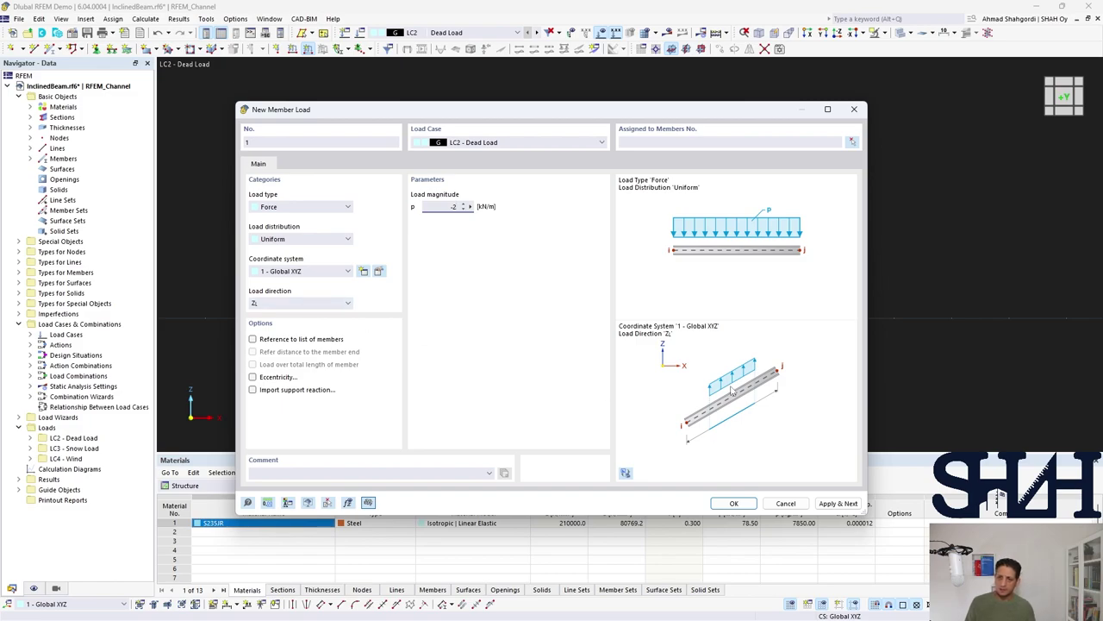
left_click(725, 503)
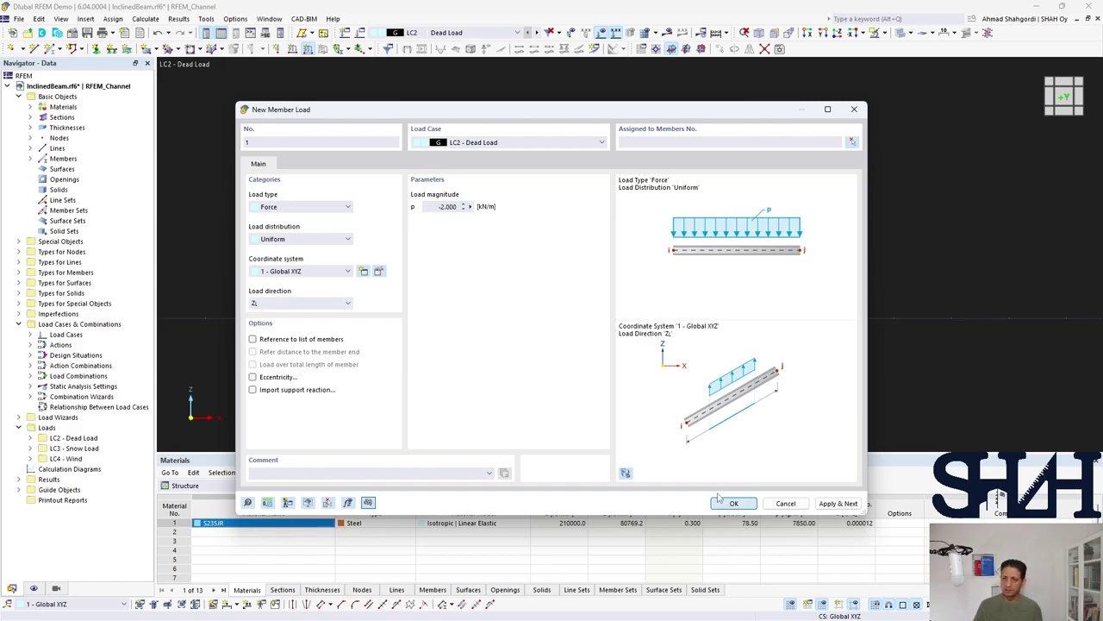
left_click(464, 248)
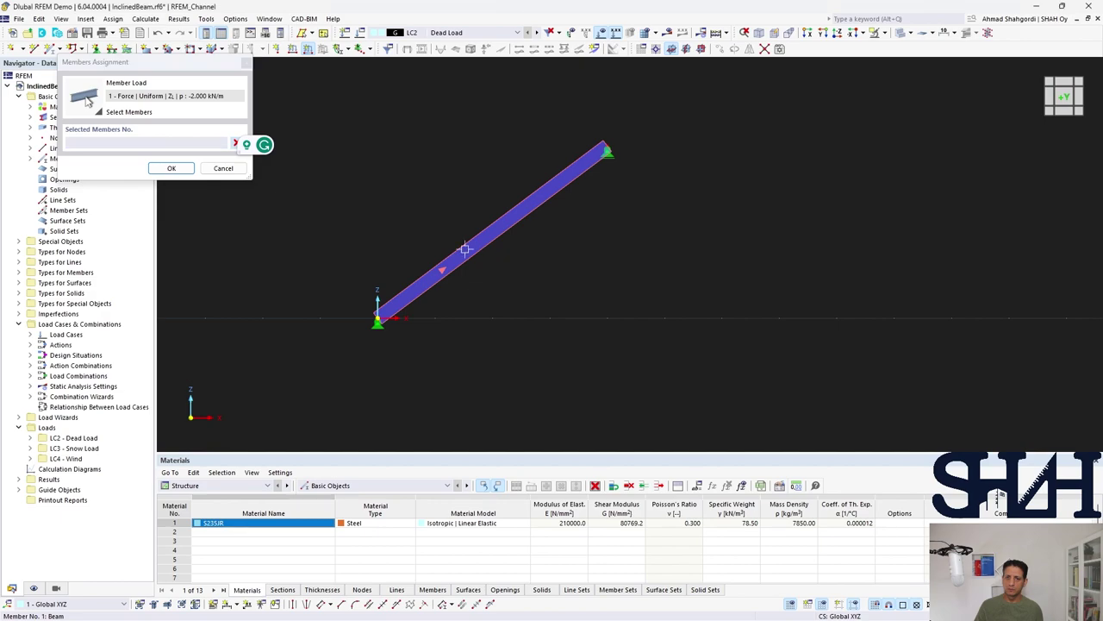
left_click(171, 168)
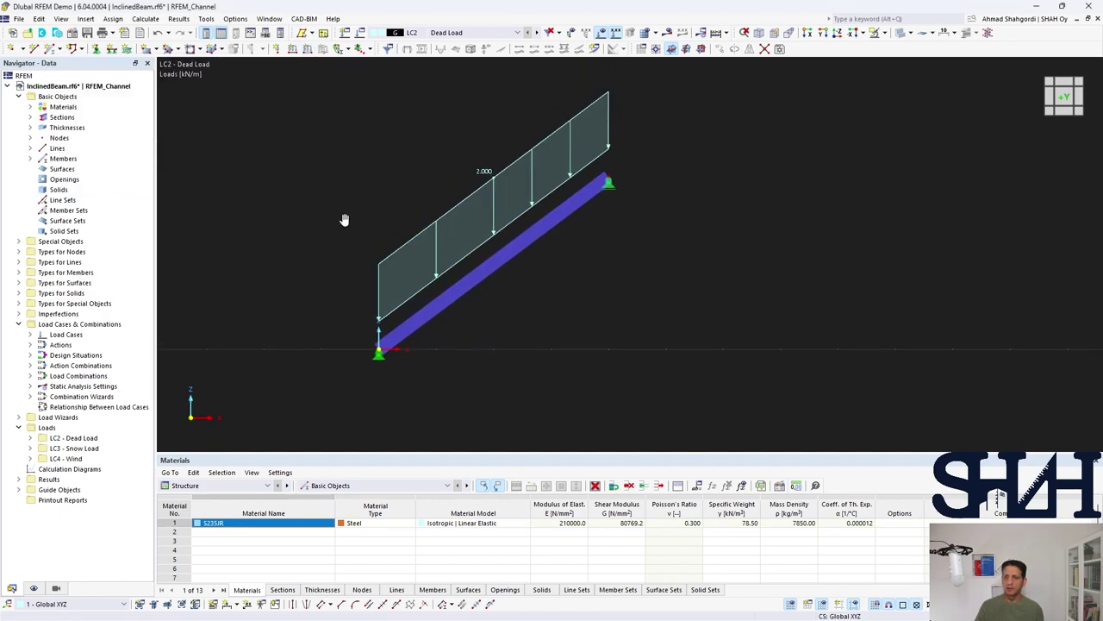
scroll(348, 228, "down", 1)
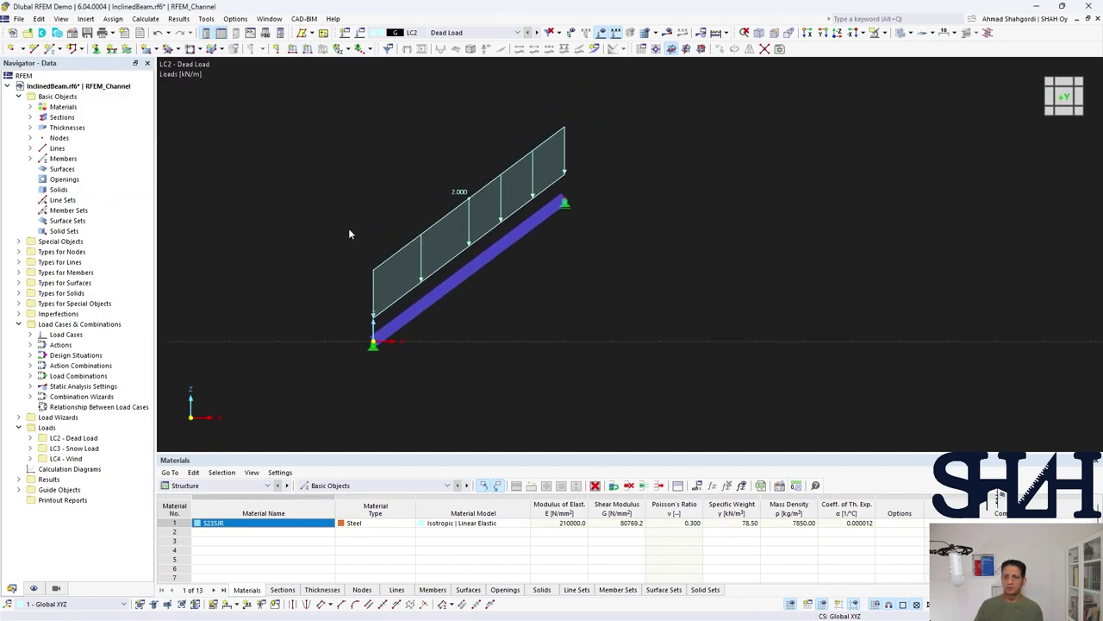
left_click(537, 33)
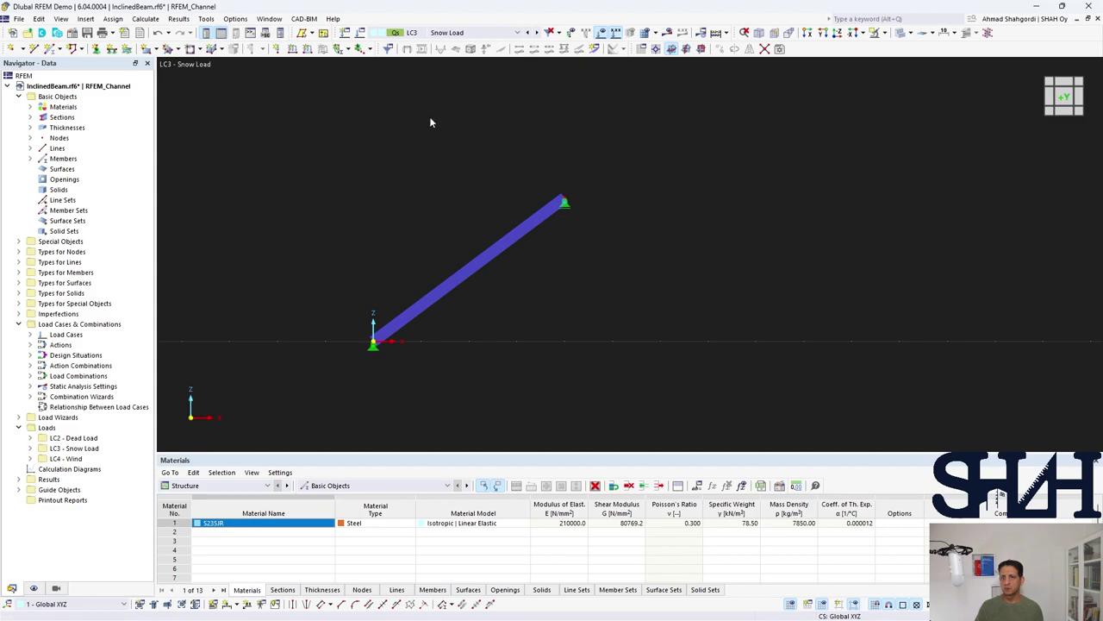
left_click(309, 49)
Load the beam with -8 kN/m snow along ZP (global Z, projected length).
left_click(294, 308)
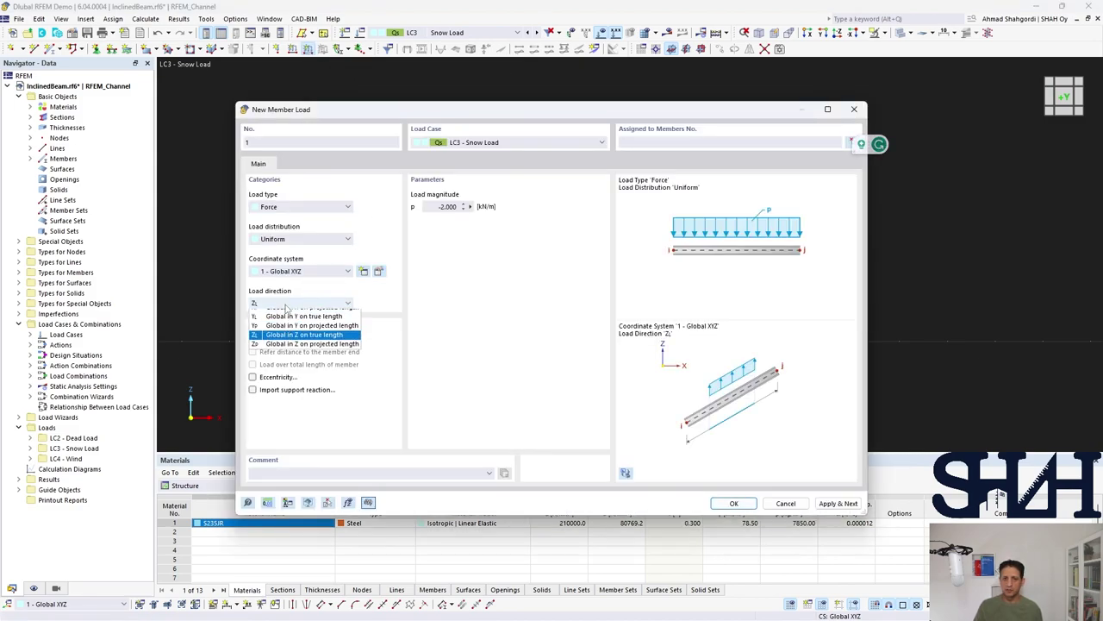
left_click(285, 365)
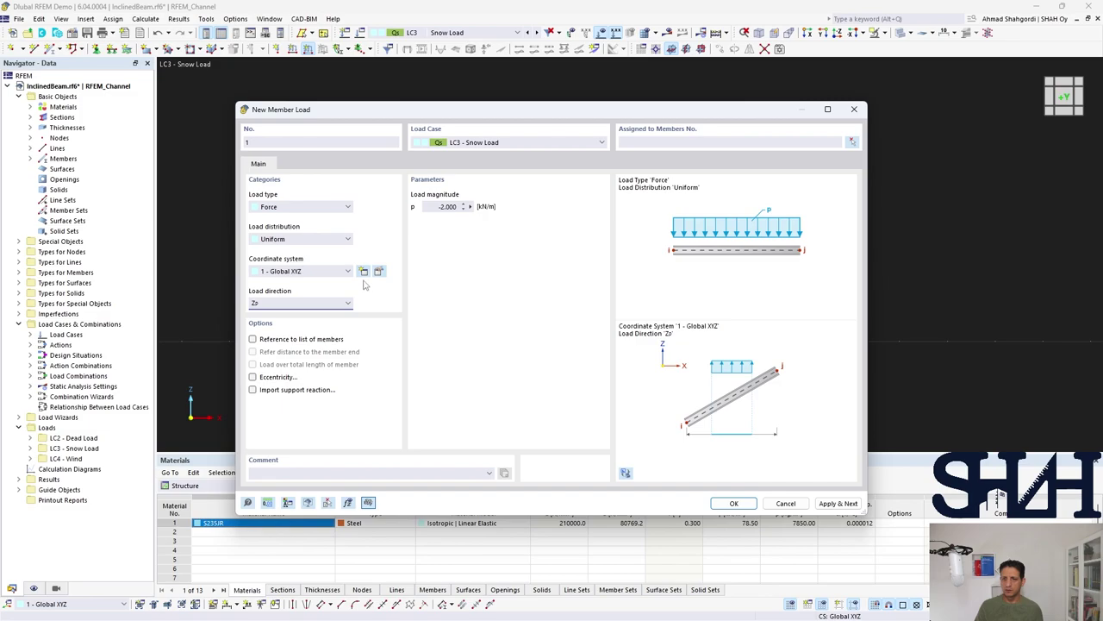
double_click(442, 206)
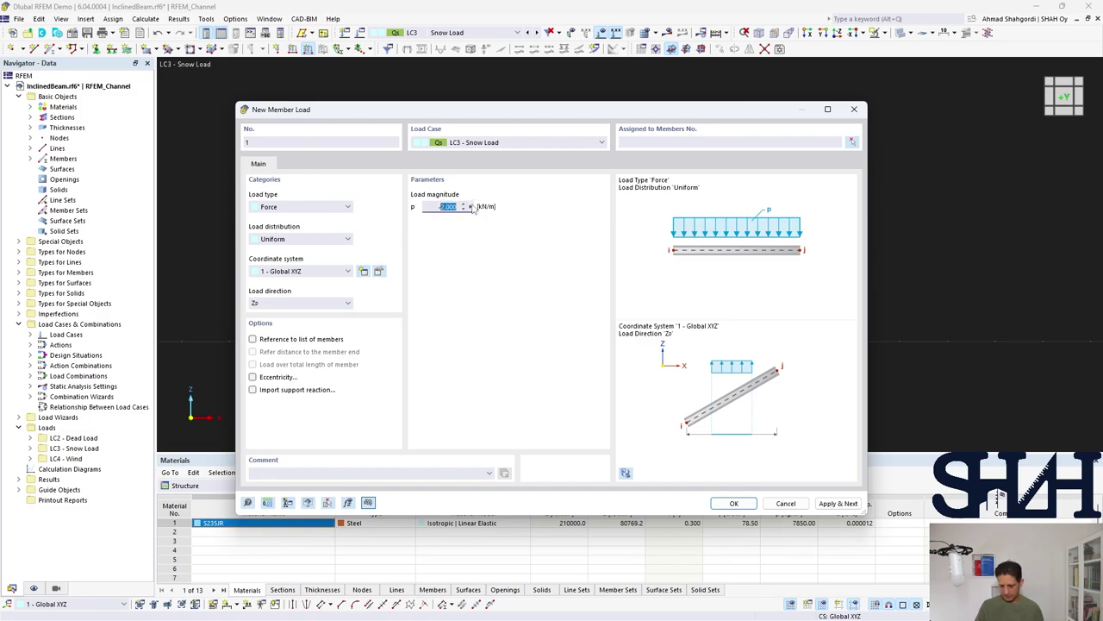
type("-8")
key("Return")
left_click(539, 218)
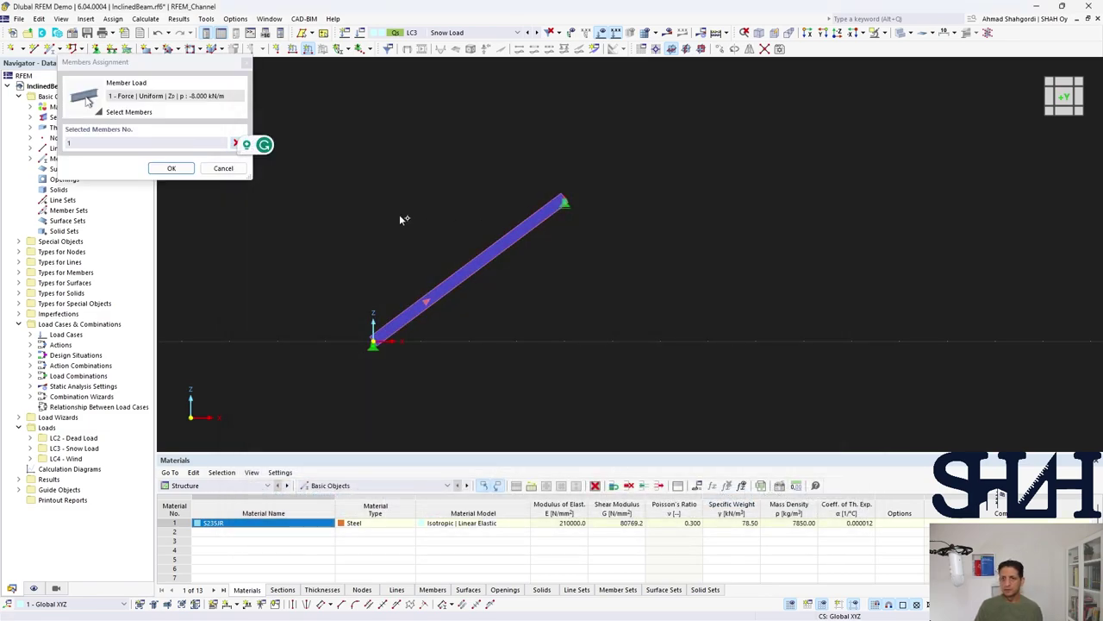
left_click(172, 169)
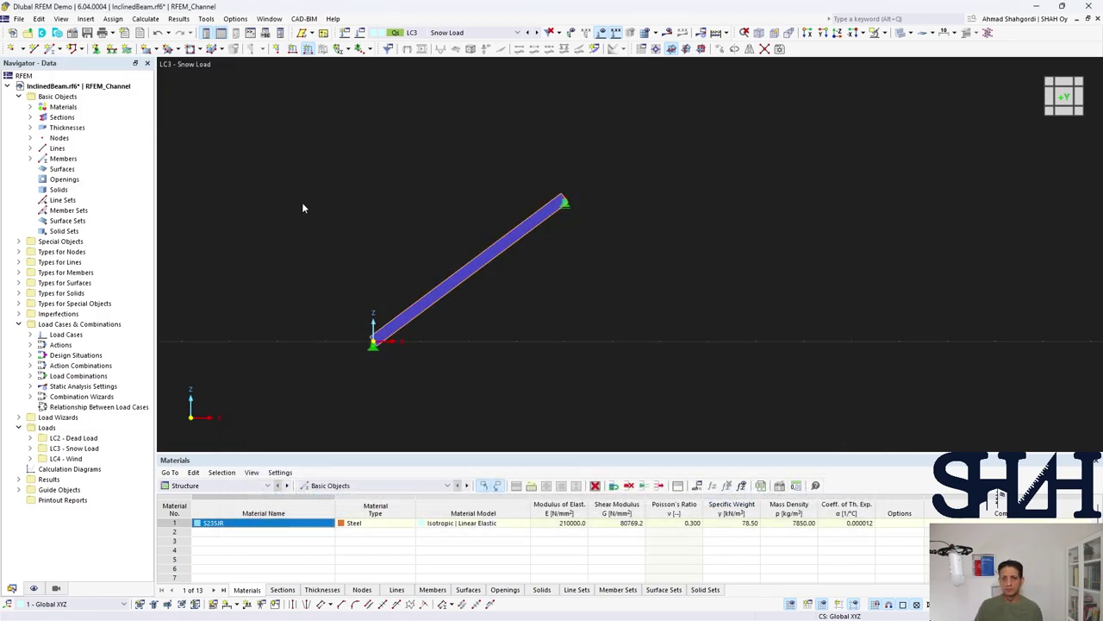
left_click(537, 33)
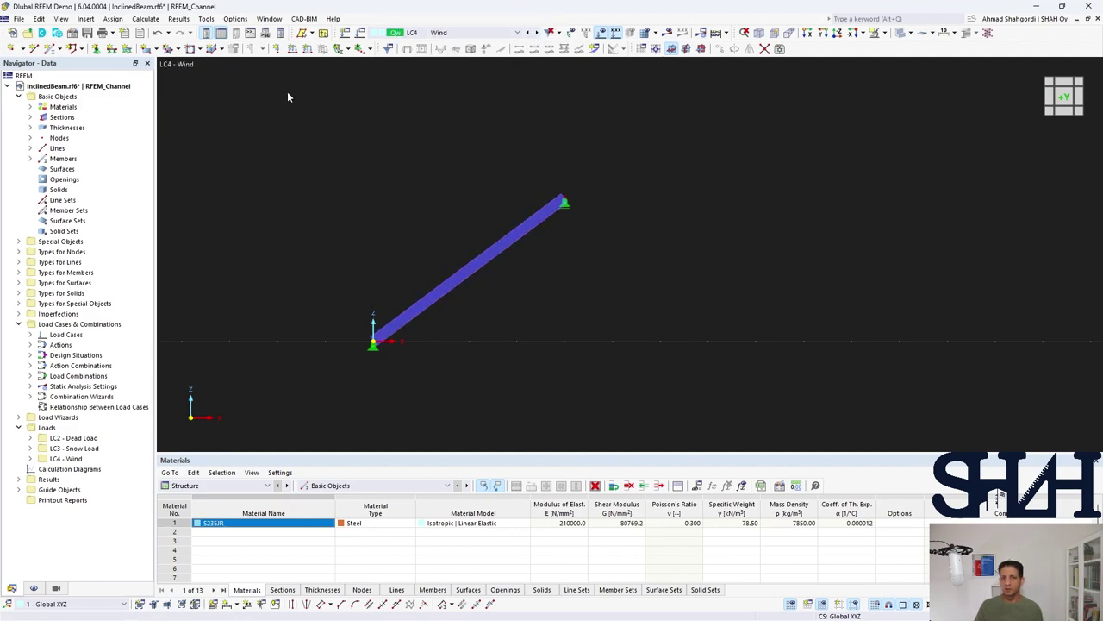
Apply a -4 kN/m wind load in the beam's local z, then return to LC2 Dead Load.
left_click(306, 49)
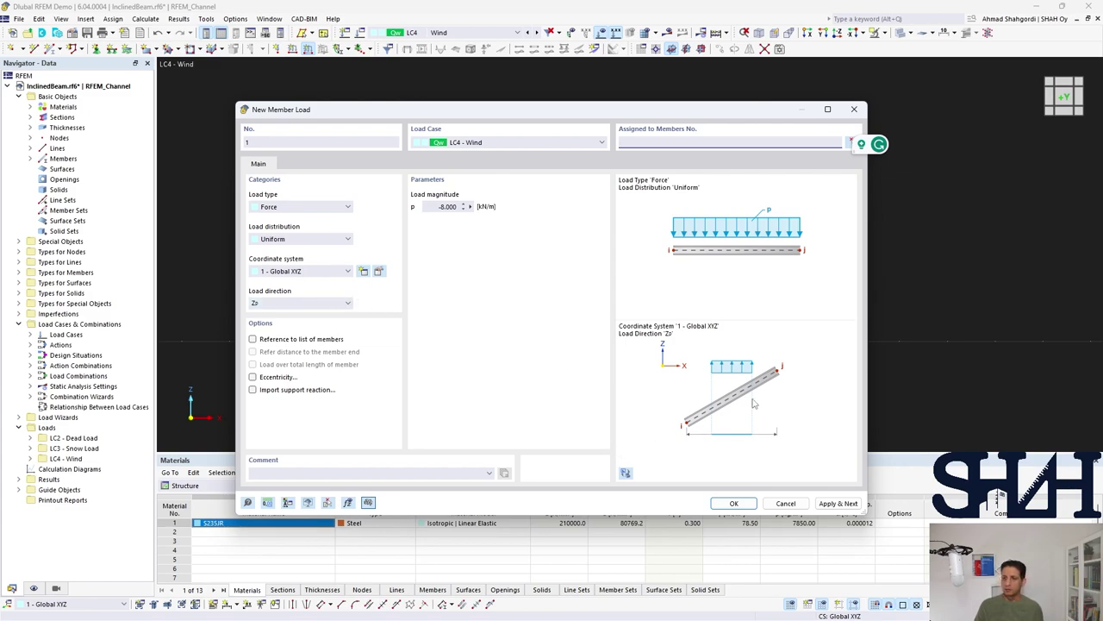
left_click(313, 273)
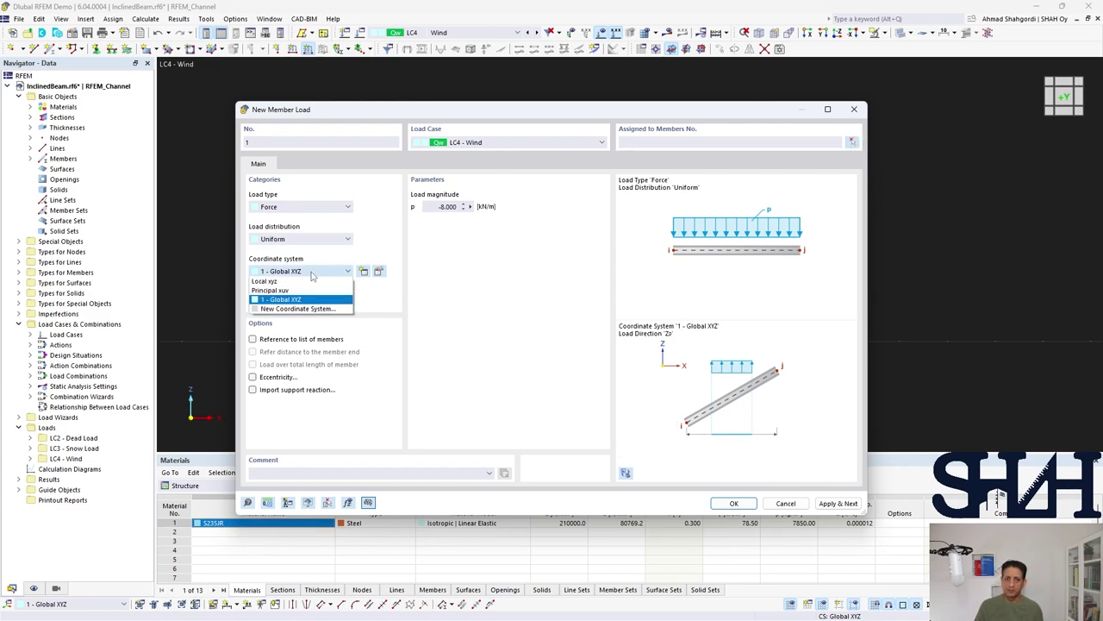
left_click(292, 282)
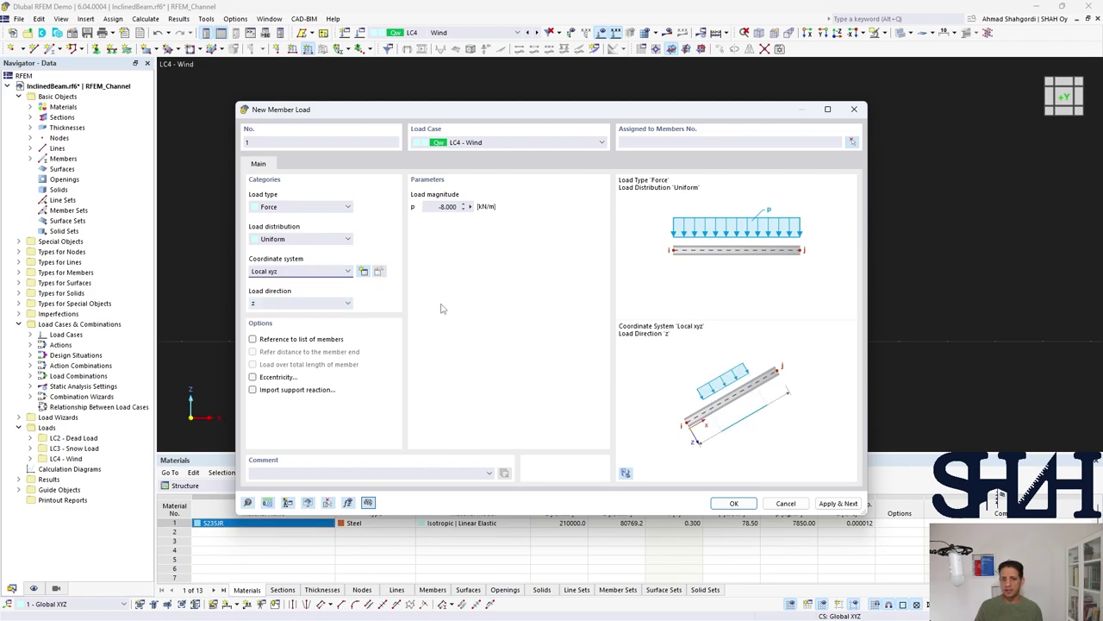
left_click_drag(431, 207, 479, 207)
key("BackSpace")
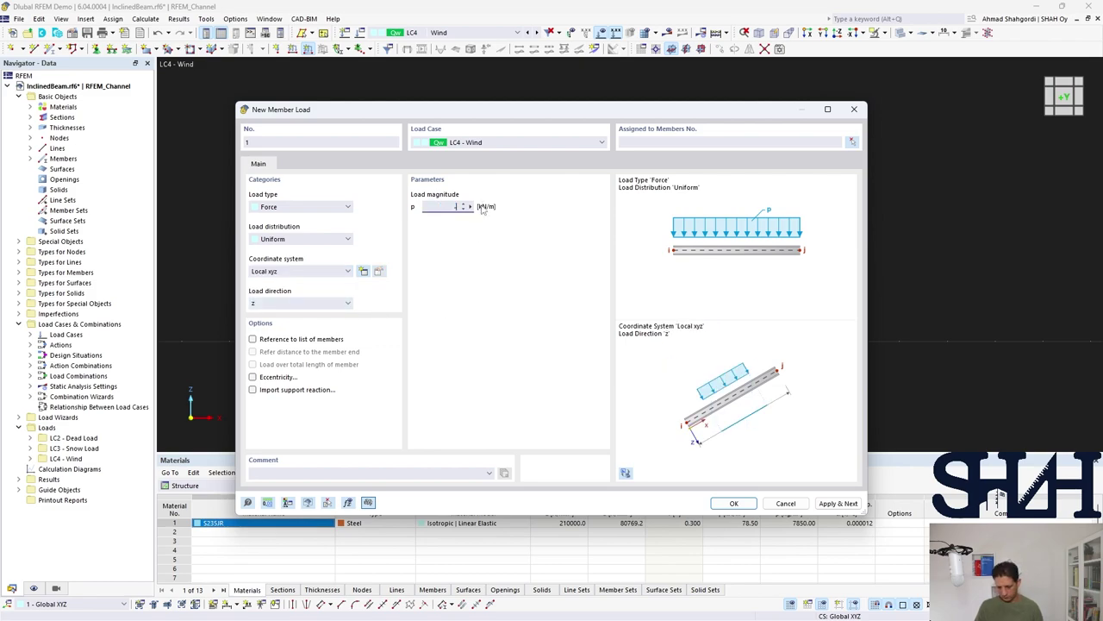
type("-4")
key("Return")
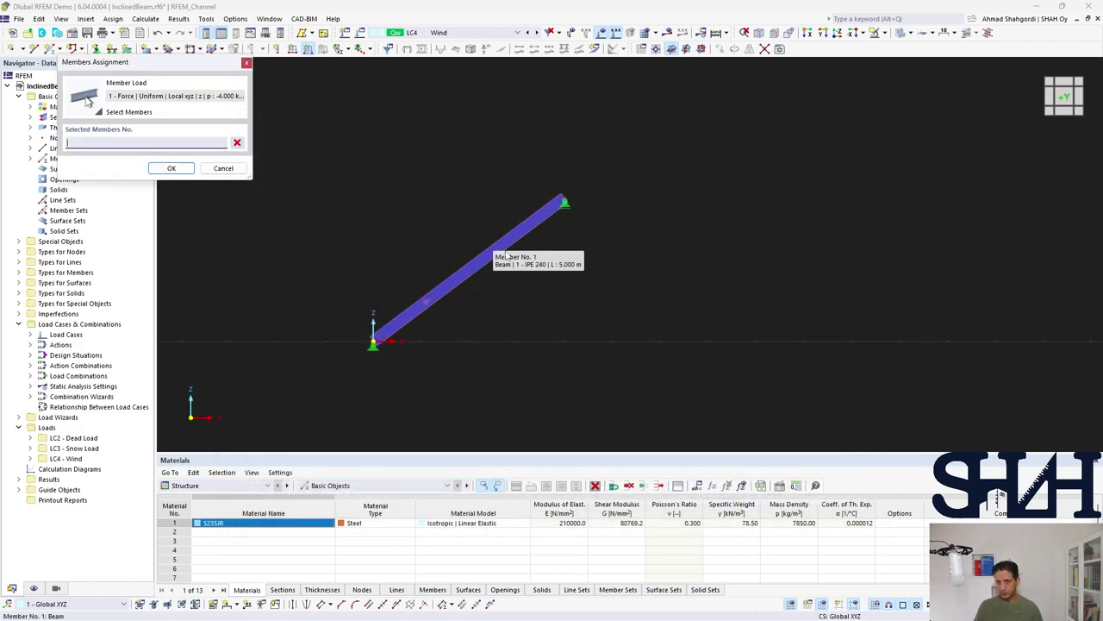
left_click(172, 168)
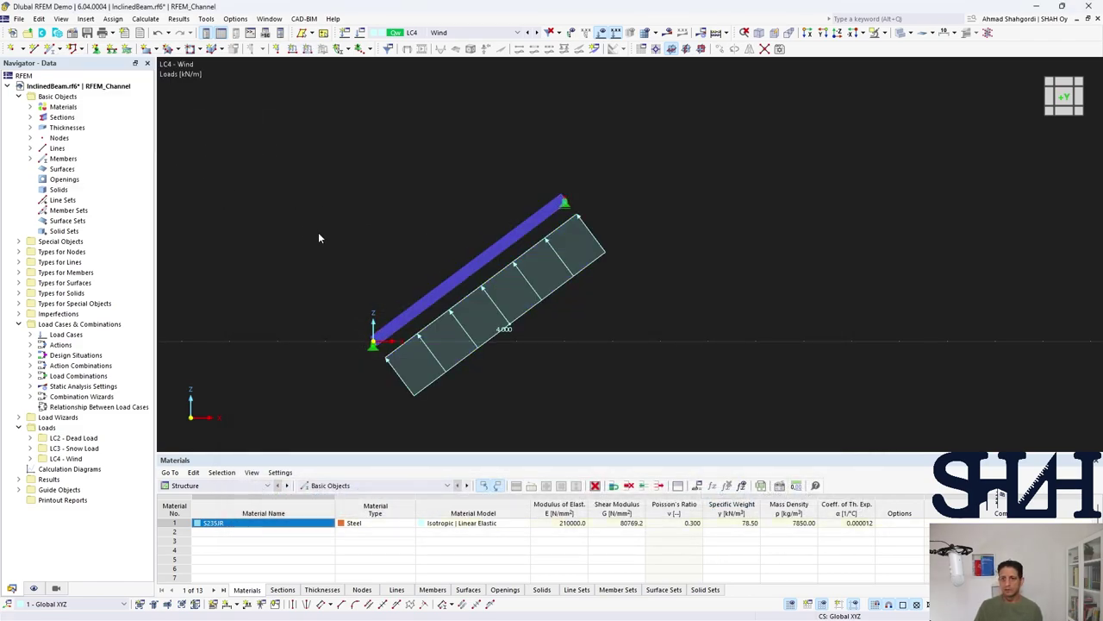
scroll(305, 272, "down", 2)
middle_click_drag(305, 264, 316, 227)
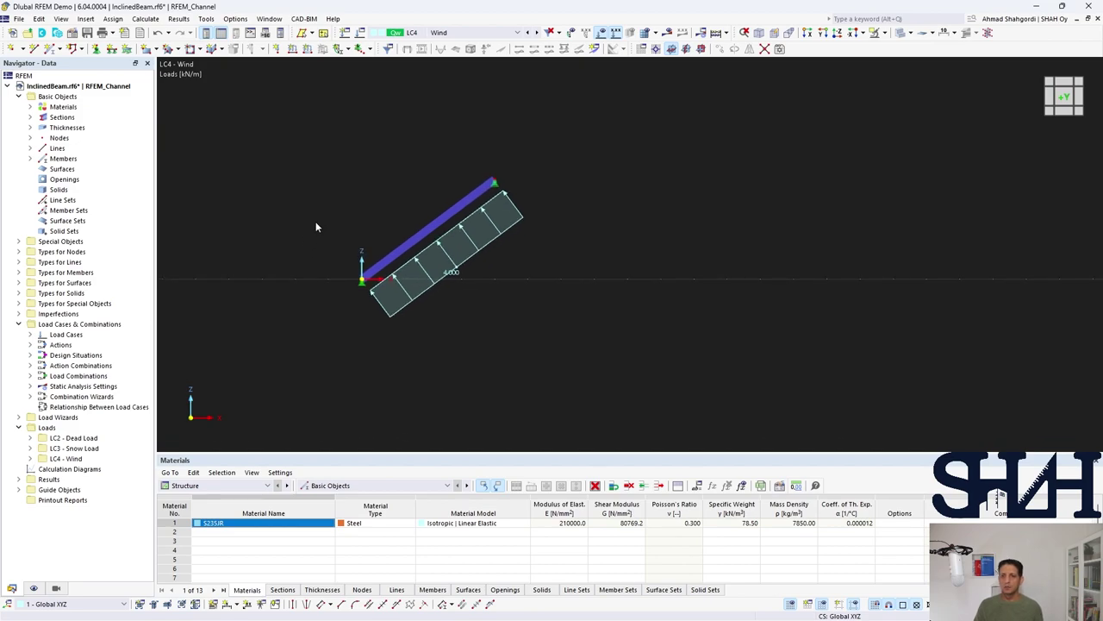
left_click(529, 32)
left_click(528, 32)
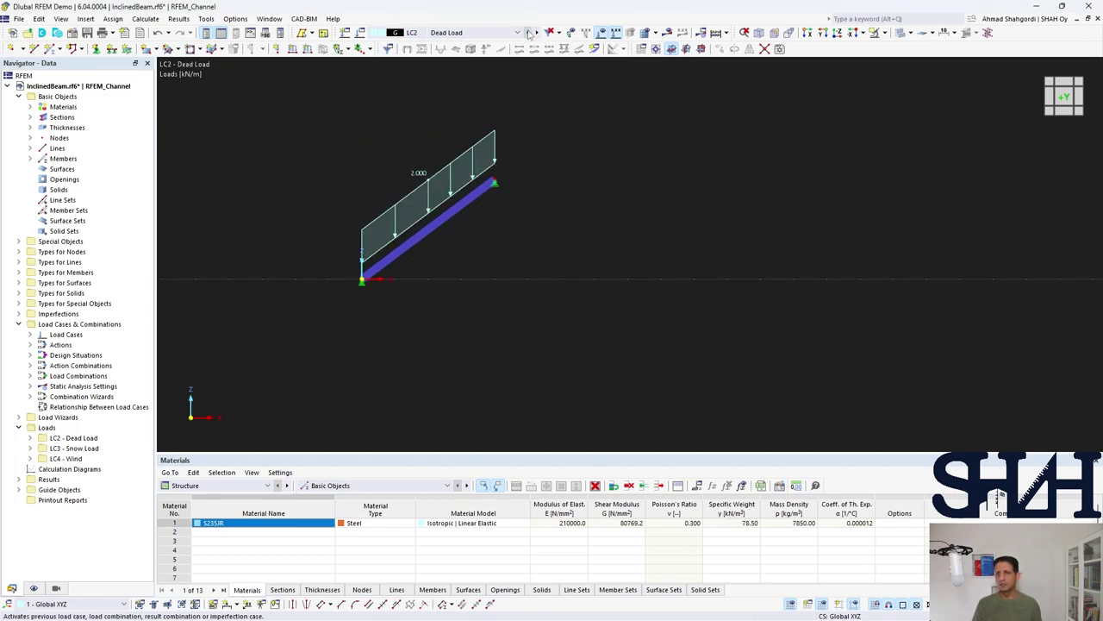
Calculate the model and show the My bending moment diagram for LC2 Dead Load, without global deformations.
key("F5")
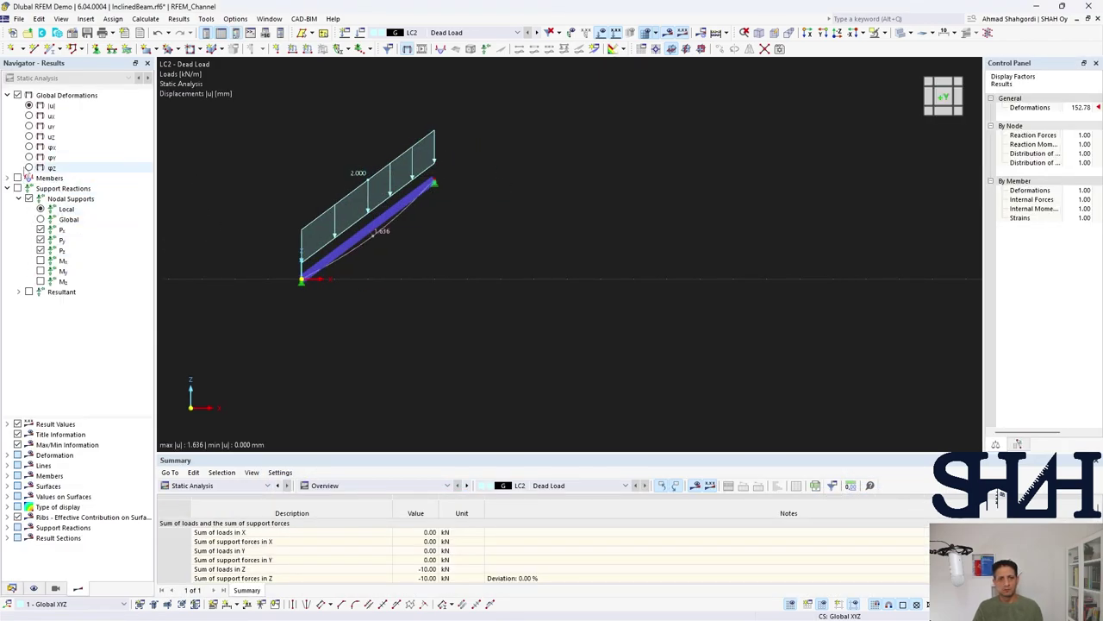
left_click(17, 95)
left_click(7, 188)
left_click(7, 178)
left_click(18, 198)
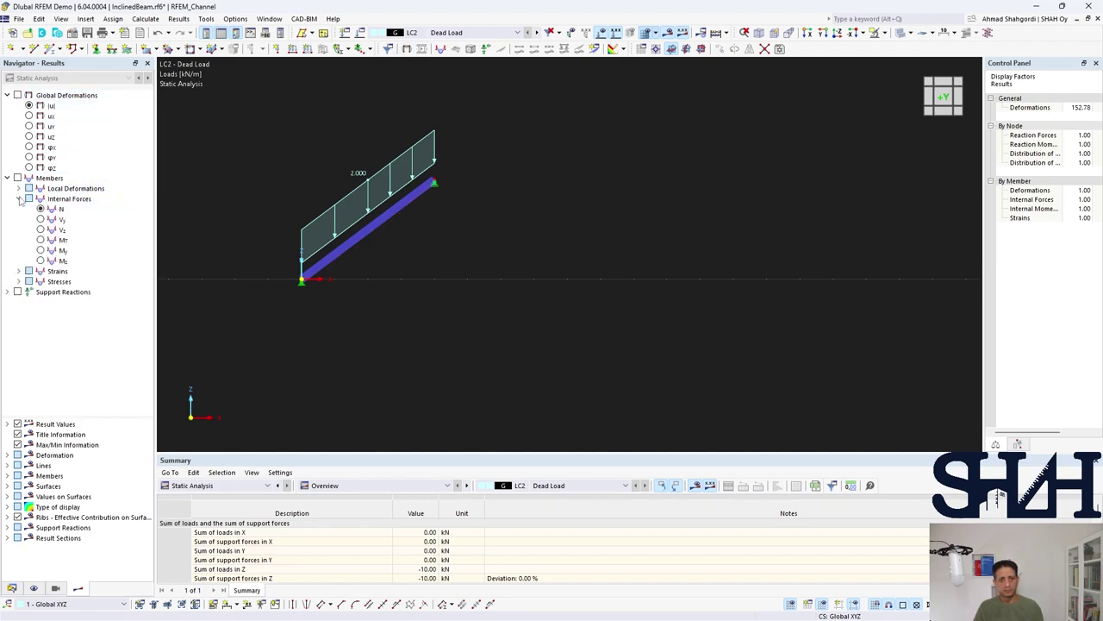
left_click(40, 250)
scroll(382, 262, "up", 3)
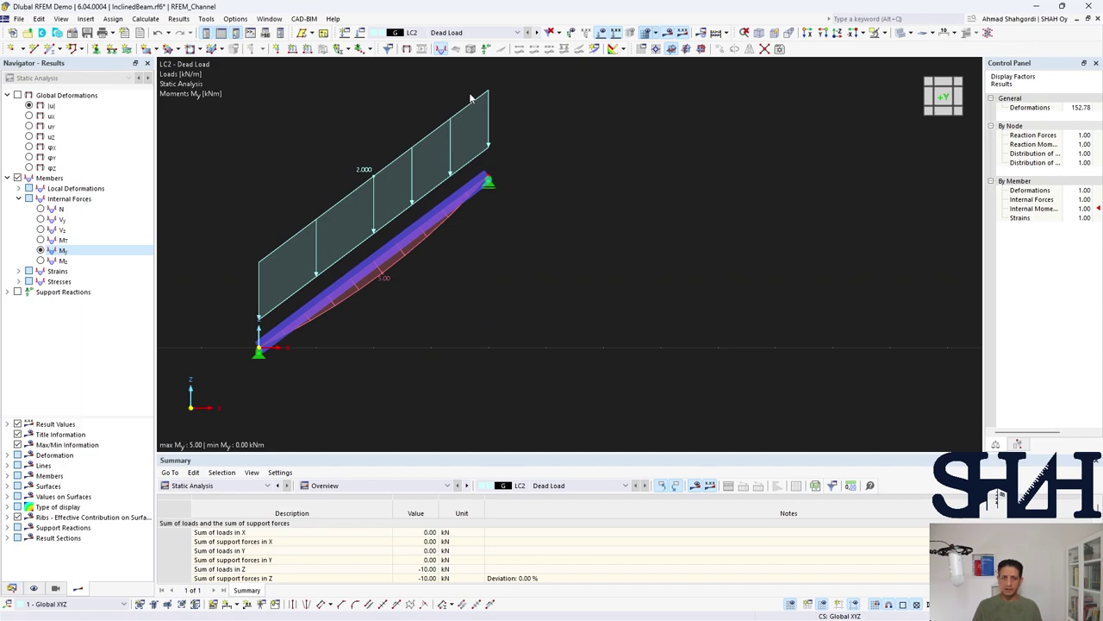
Show the My moments for LC3 Snow Load and LC4 Wind (minimum -12.50 kNm).
left_click(536, 33)
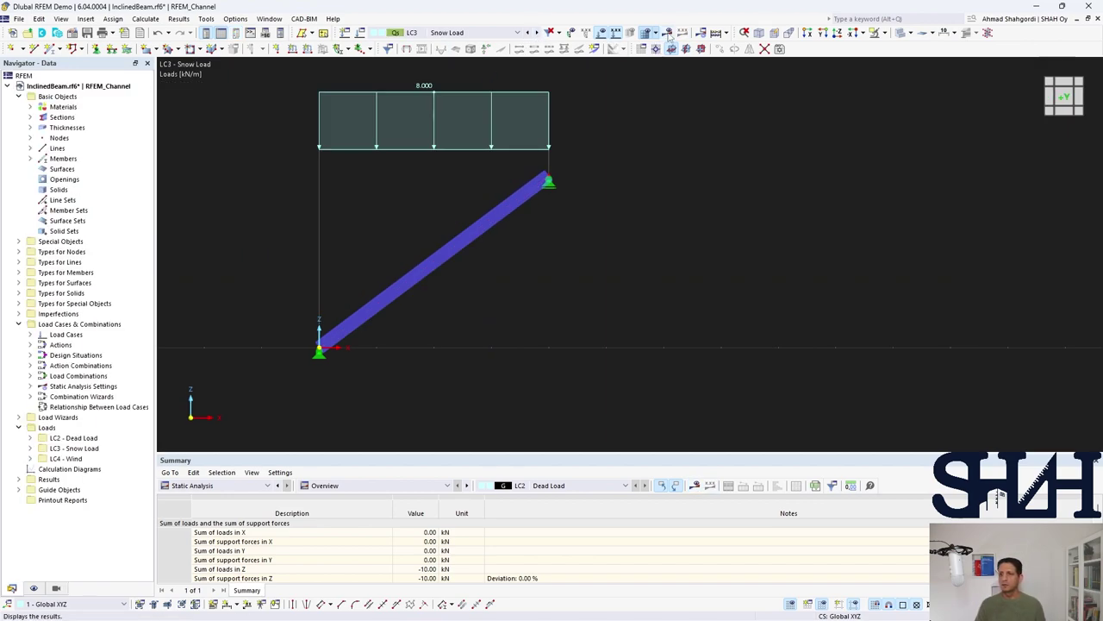
left_click(669, 34)
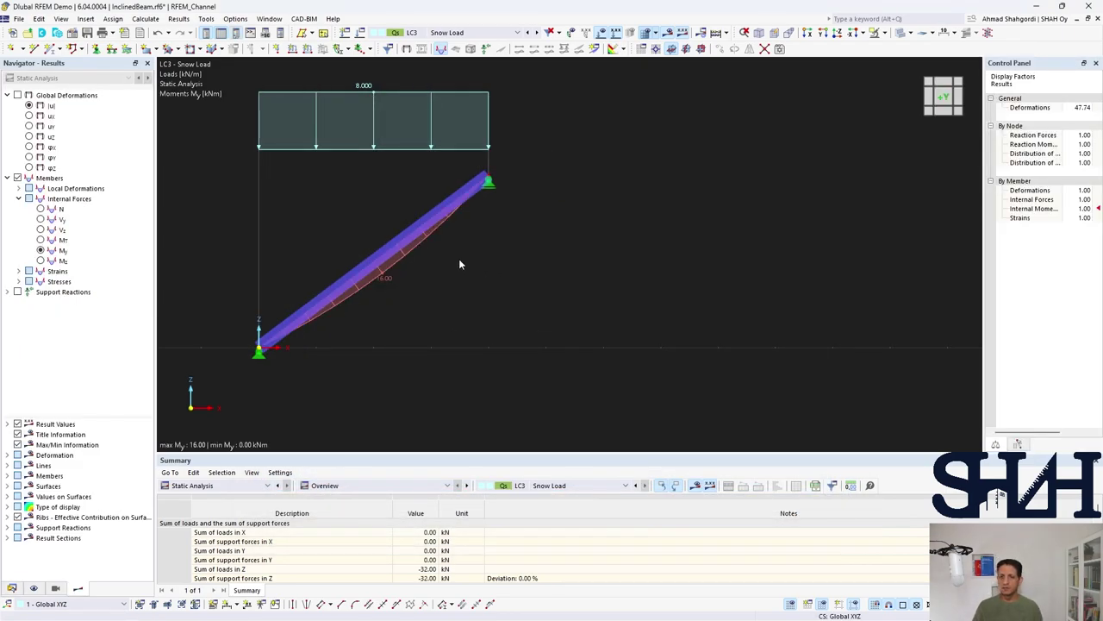
left_click(536, 32)
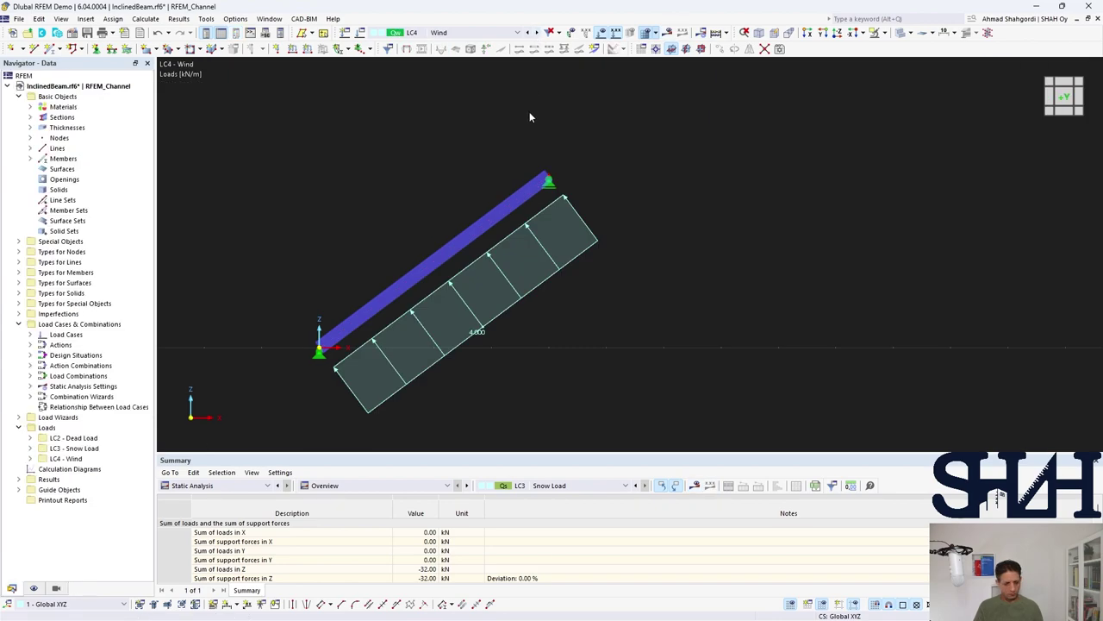
left_click(668, 33)
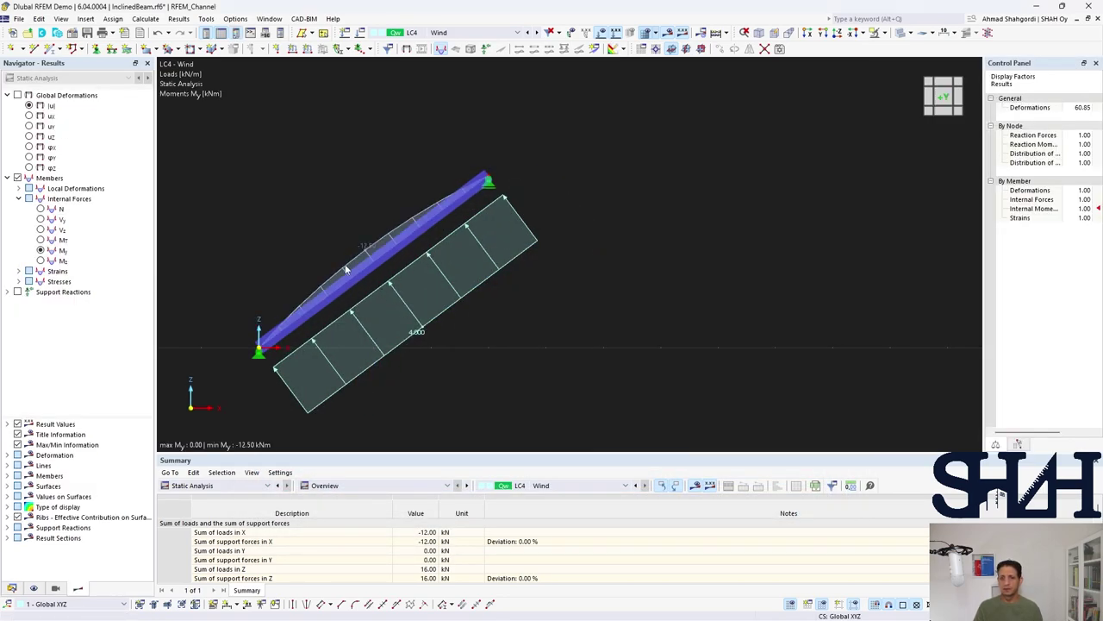
left_click(18, 292)
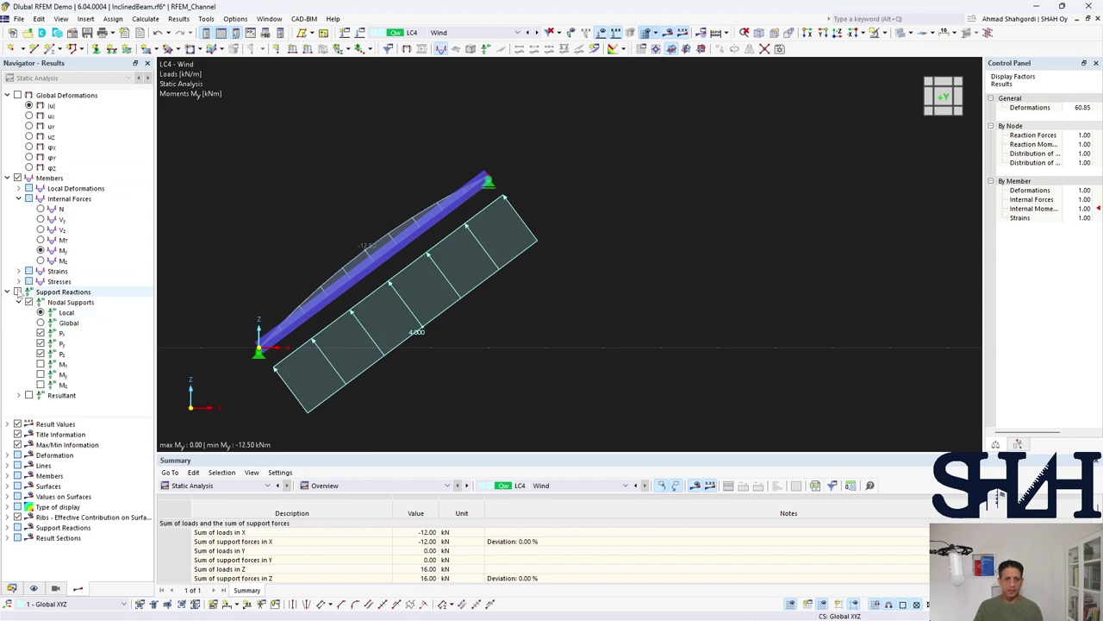
Display support reactions without the Py component and hide the member moment diagram.
left_click(29, 291)
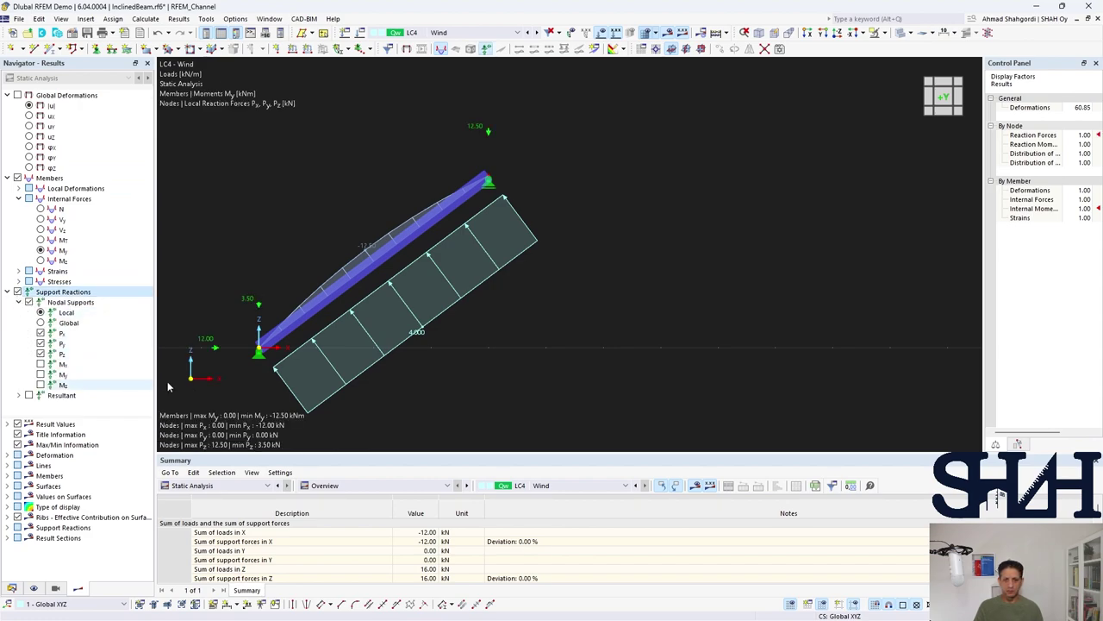
middle_click_drag(227, 357, 271, 276)
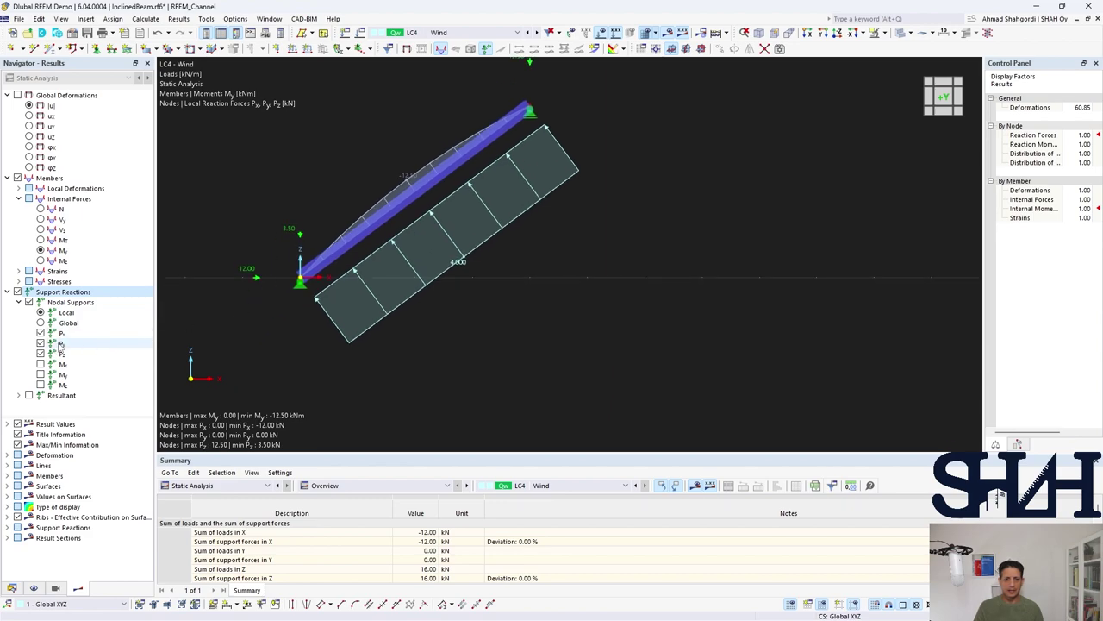
left_click(41, 343)
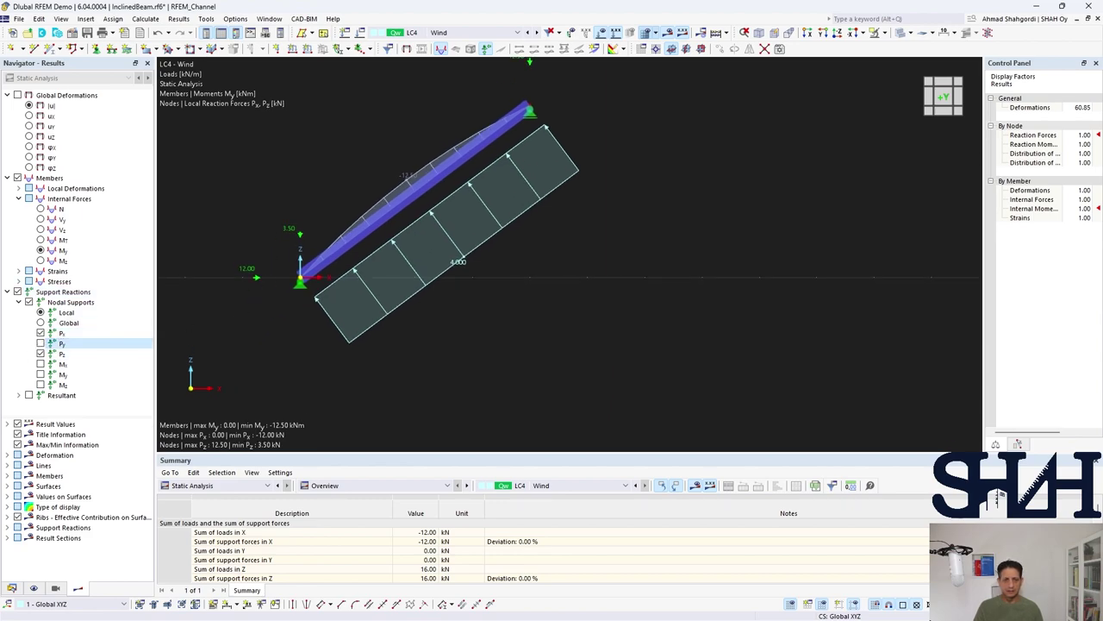
left_click(17, 177)
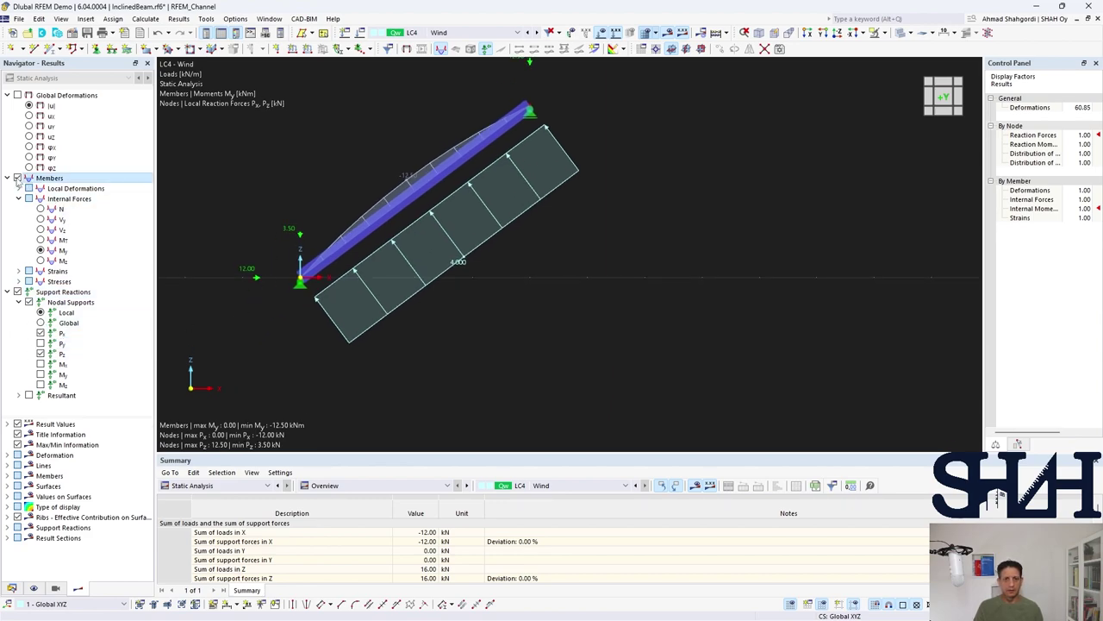
Review the support reactions for LC2 Dead, LC3 Snow and LC4 Wind (Px 12.00 kN).
left_click(529, 32)
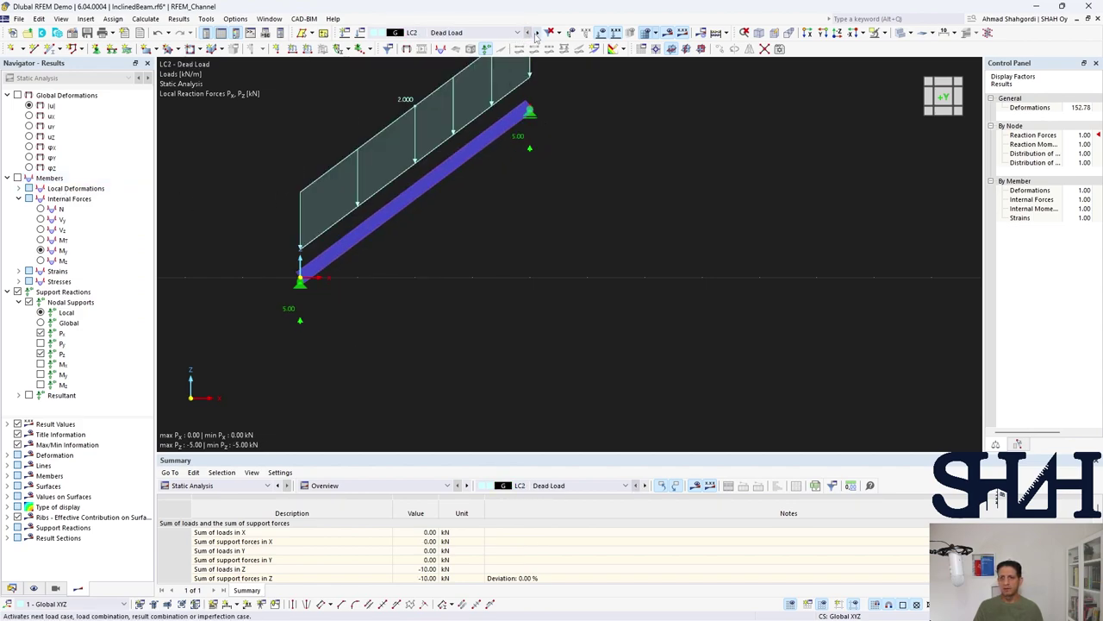
left_click(536, 32)
left_click(537, 33)
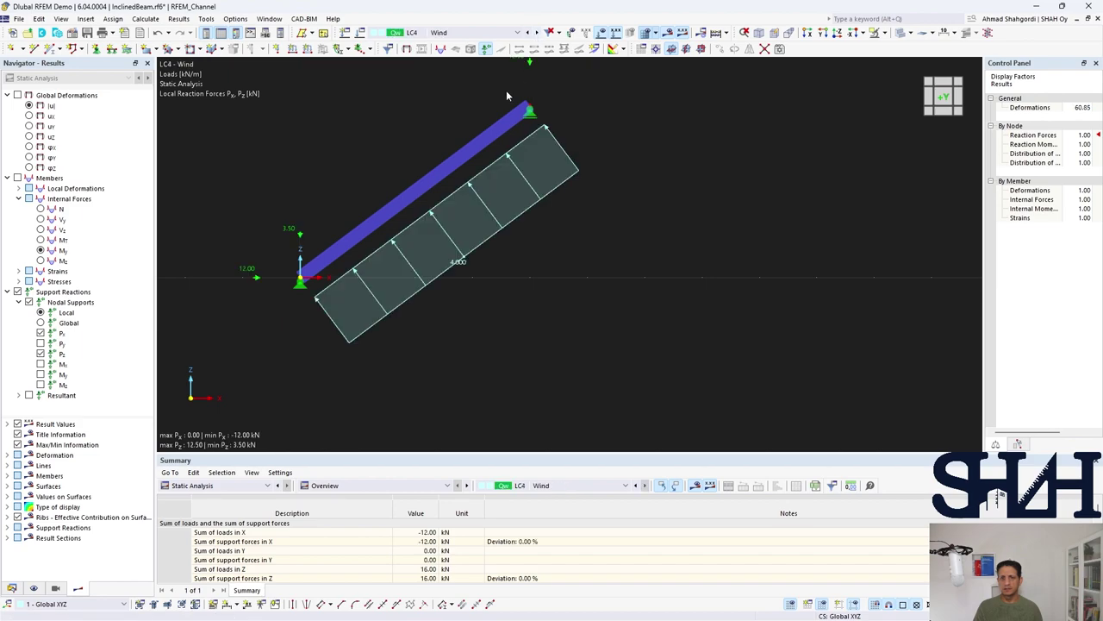
middle_click_drag(302, 203, 313, 281)
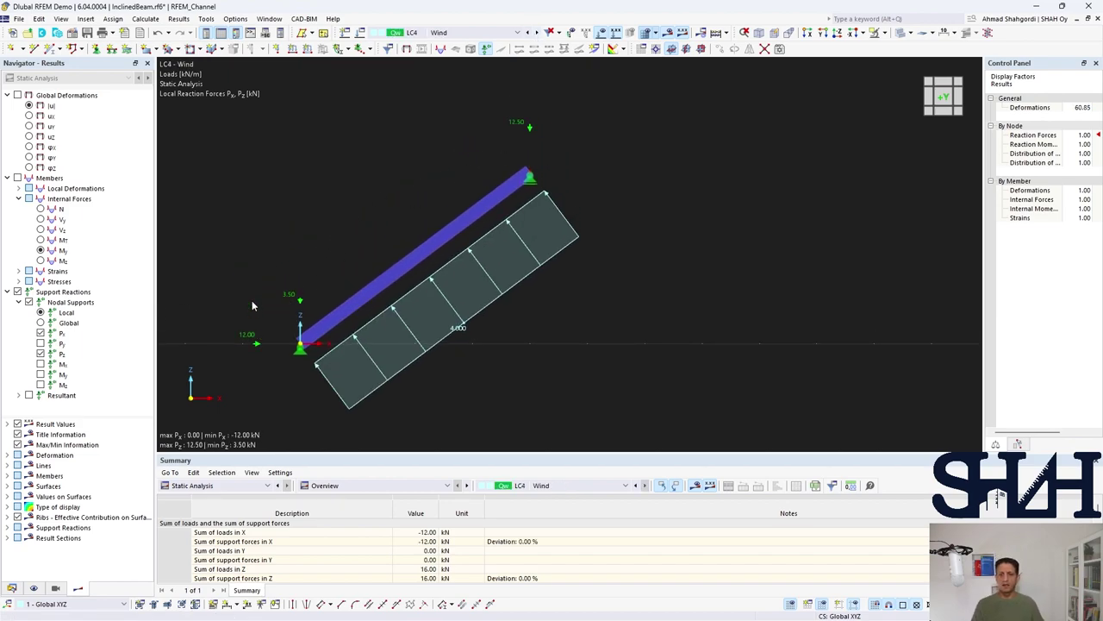
left_click(452, 34)
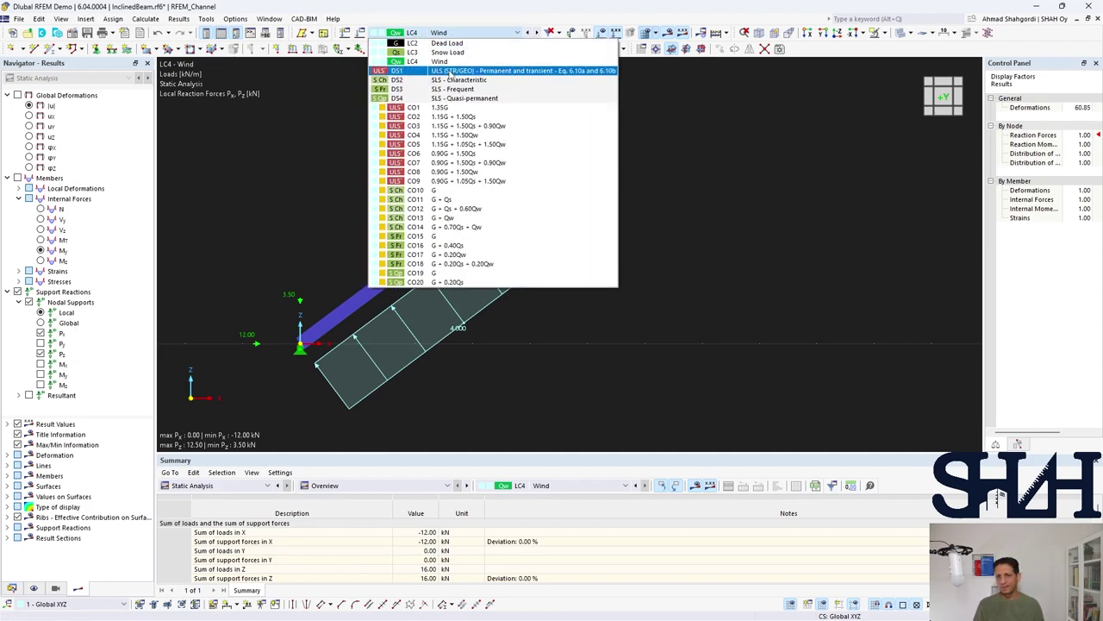
Calculate all and show the DS1 ULS My envelope (29.74 / -14.30 kNm) on the beam, without reactions.
left_click(447, 73)
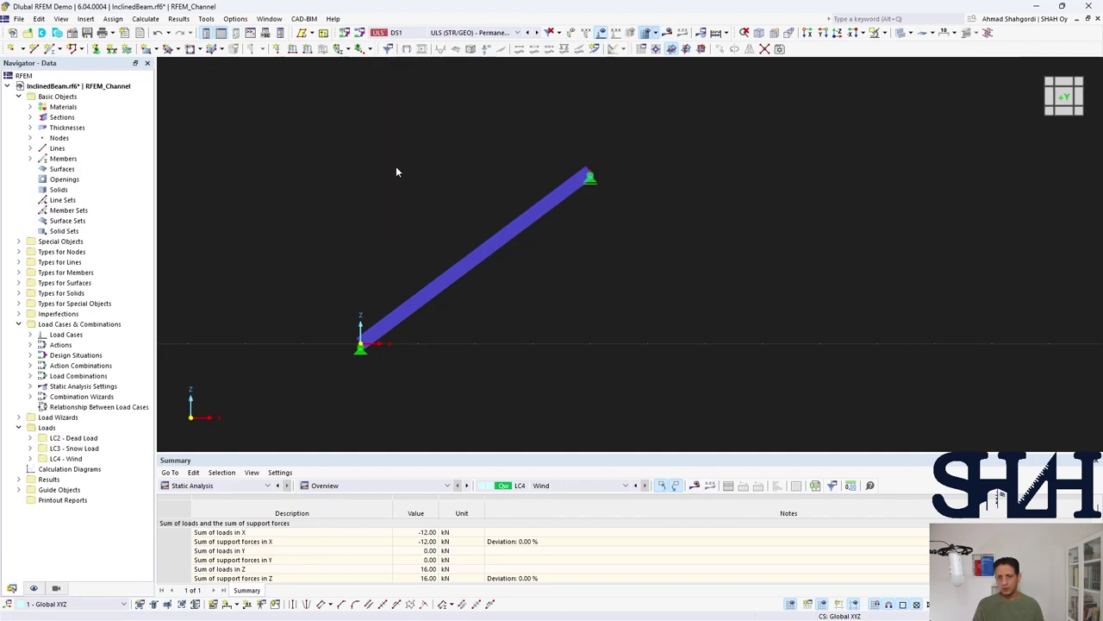
left_click(669, 35)
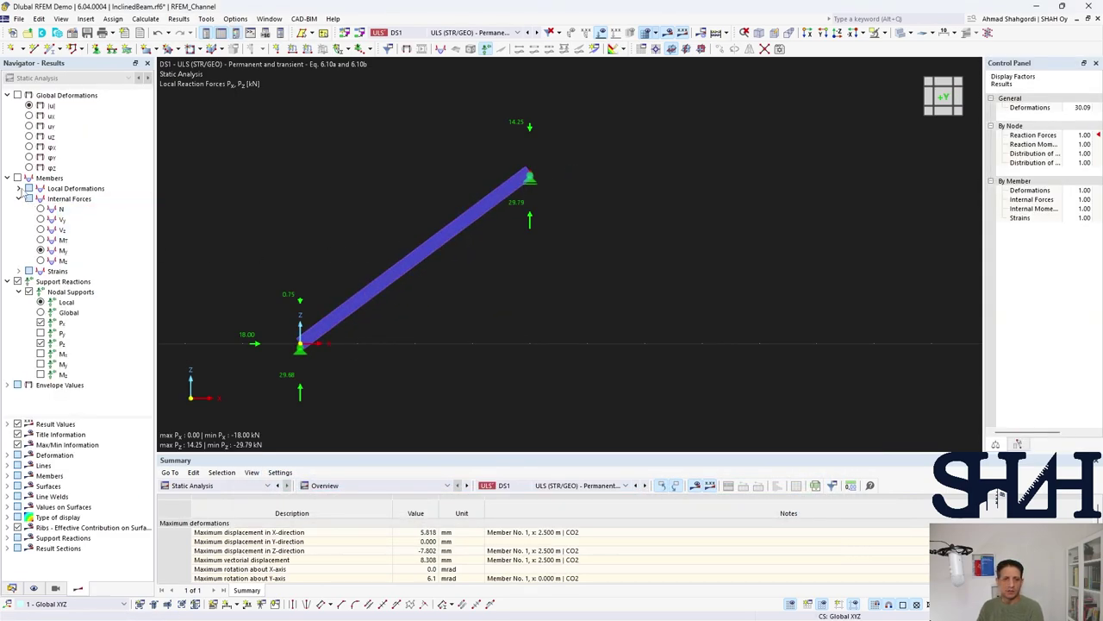
left_click(28, 177)
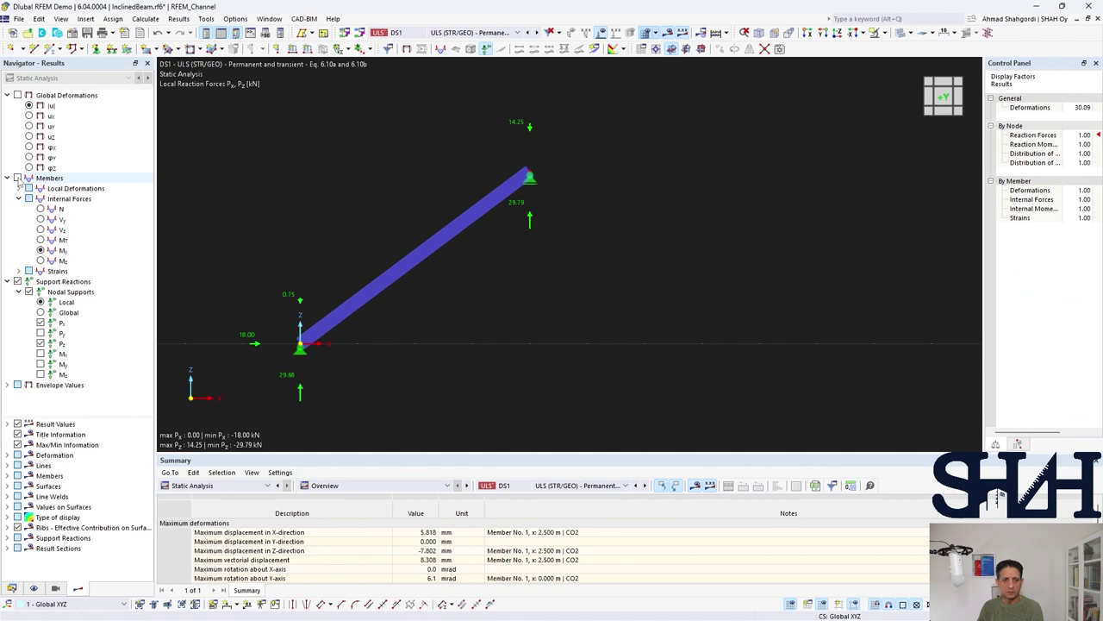
left_click(17, 281)
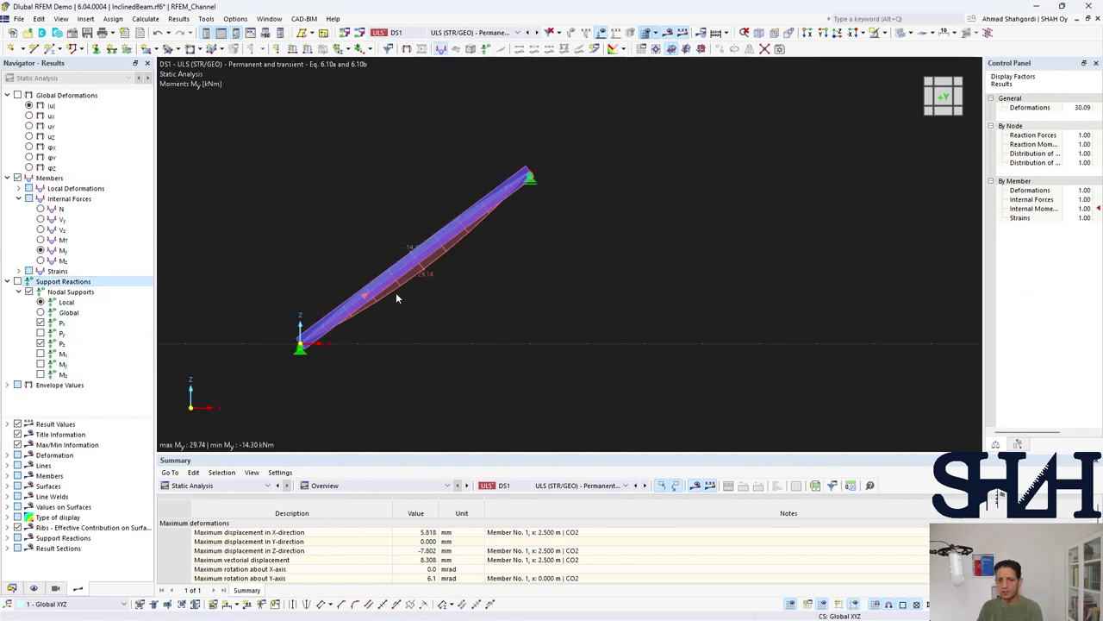
scroll(421, 295, "up", 3)
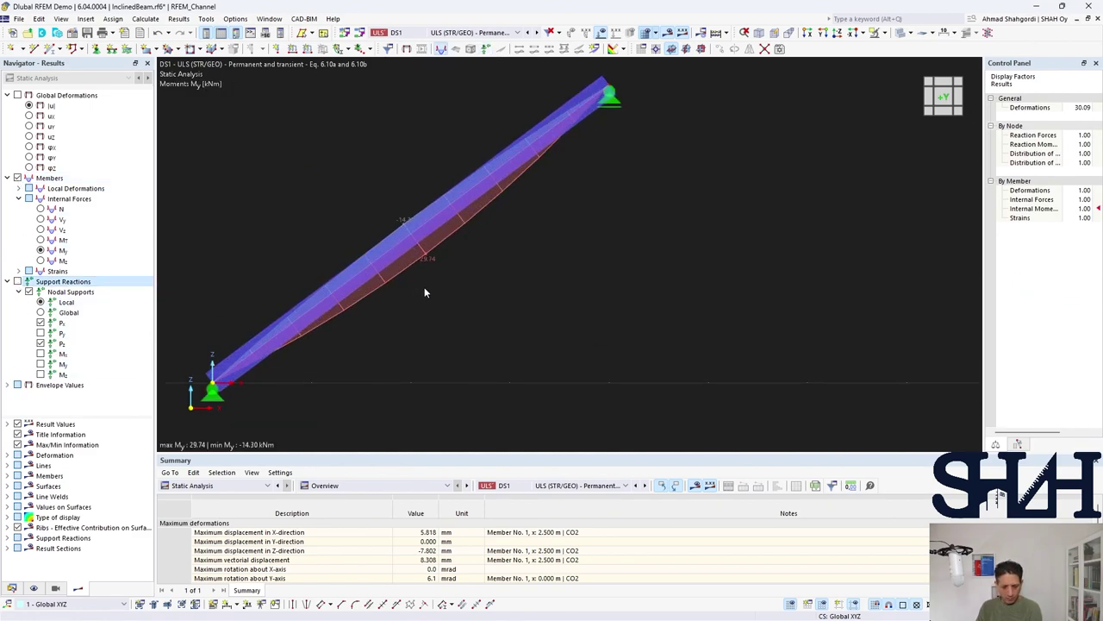
scroll(435, 278, "up", 3)
scroll(426, 264, "up", 2)
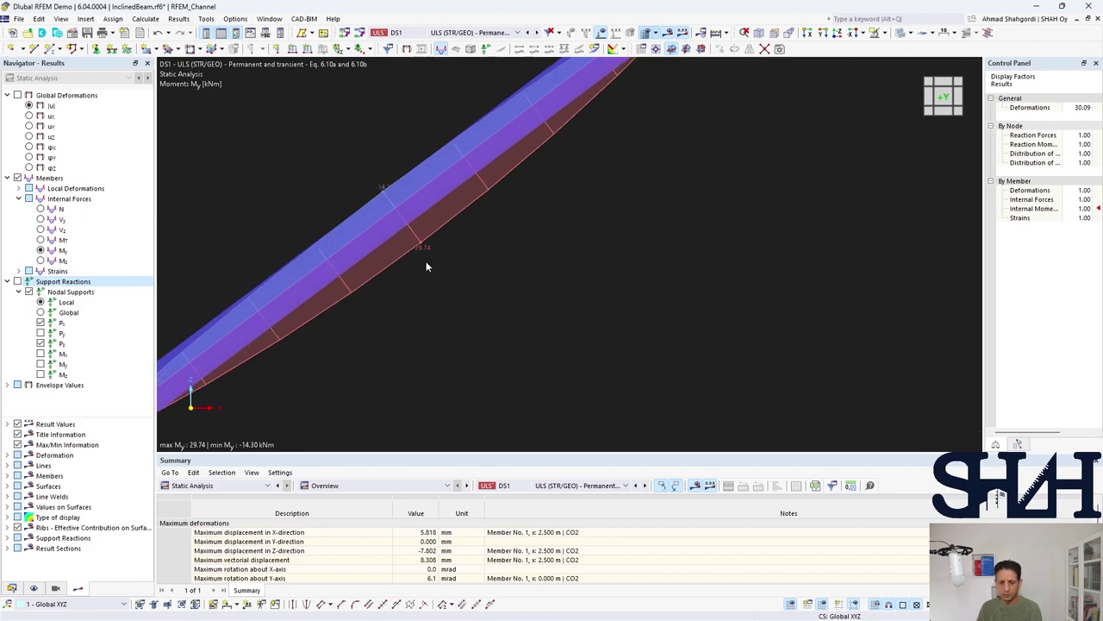
middle_click_drag(427, 267, 457, 295)
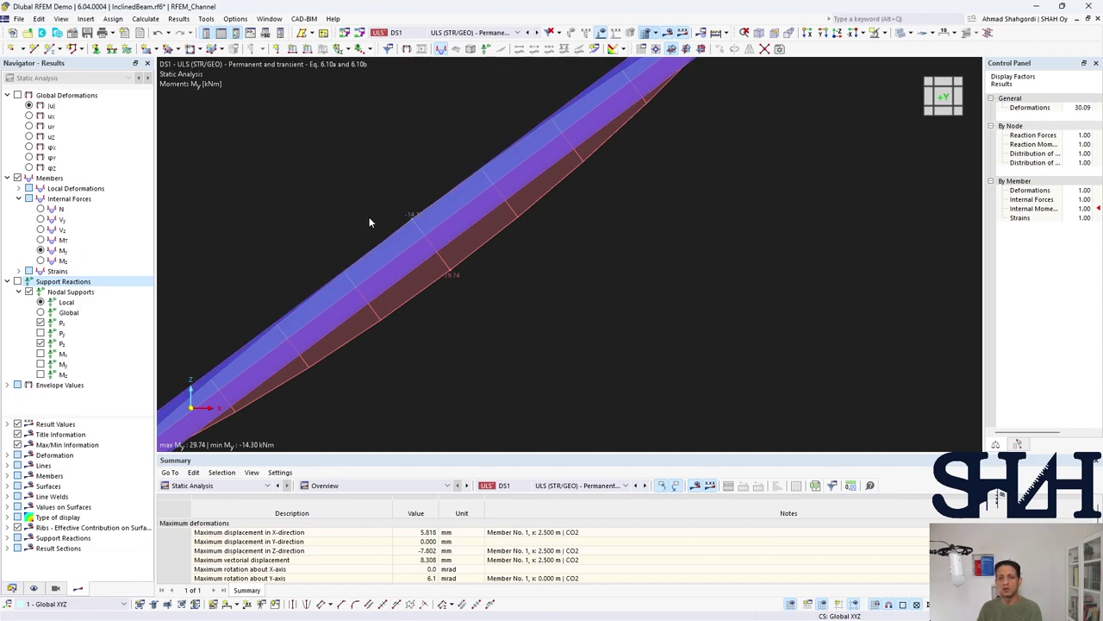
scroll(375, 219, "down", 2)
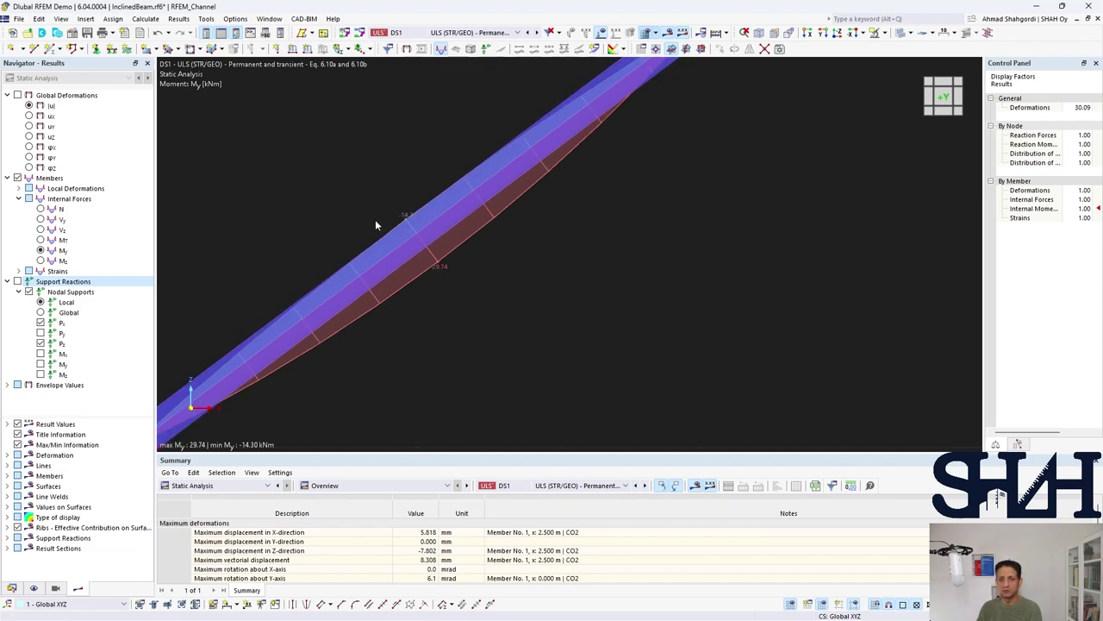
Show the DS1 envelope as Max Values, then Min Values, then Max and Min Values together.
left_click(8, 385)
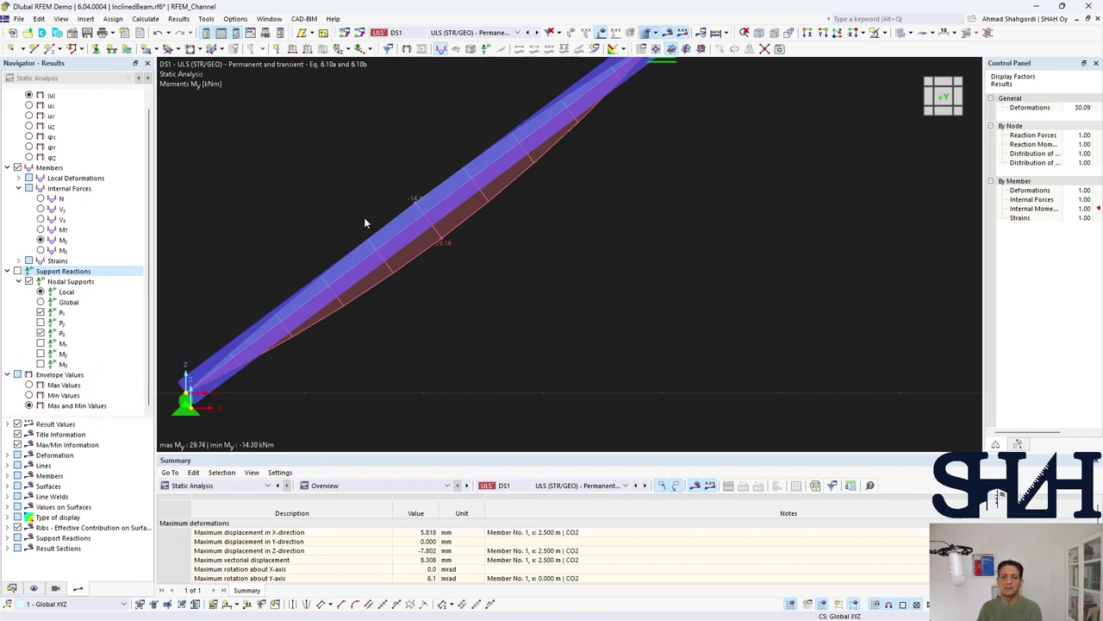
scroll(370, 215, "down", 3)
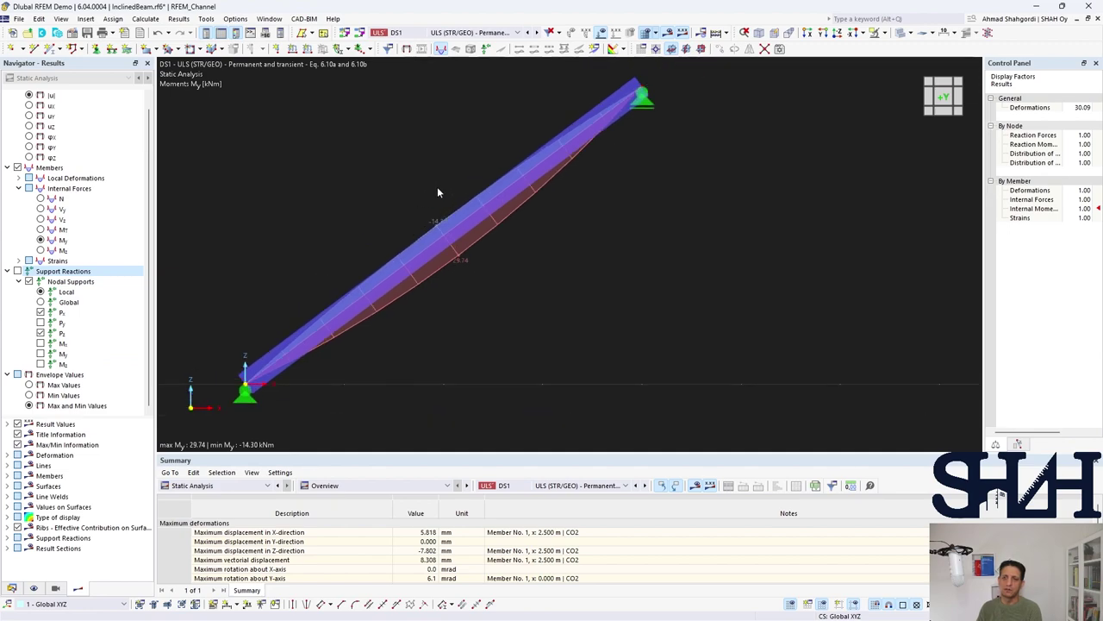
left_click(29, 385)
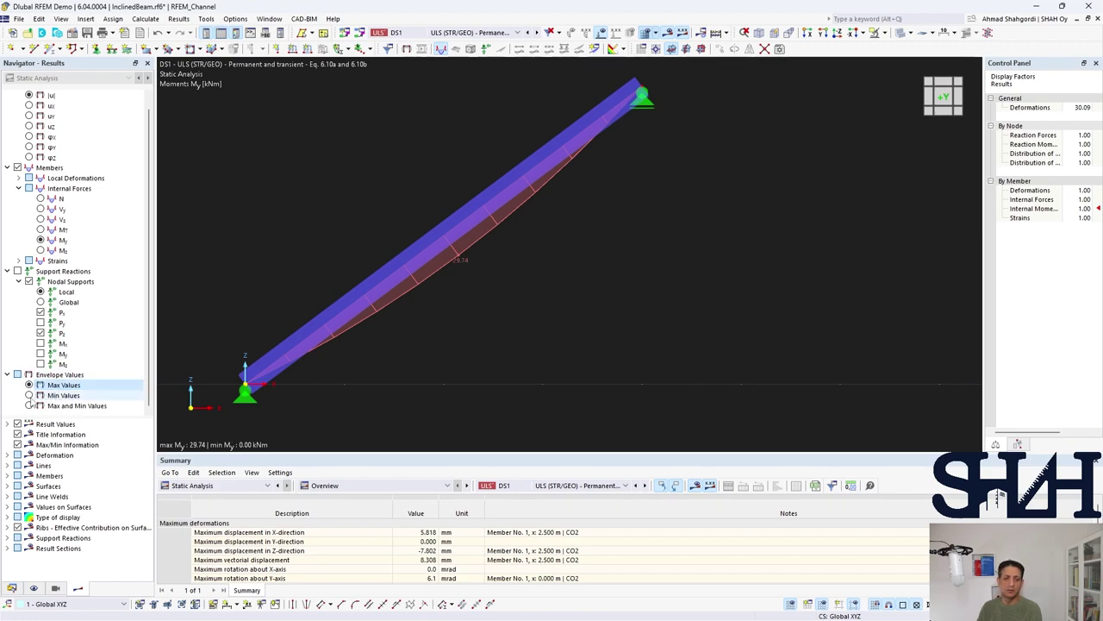
left_click(29, 395)
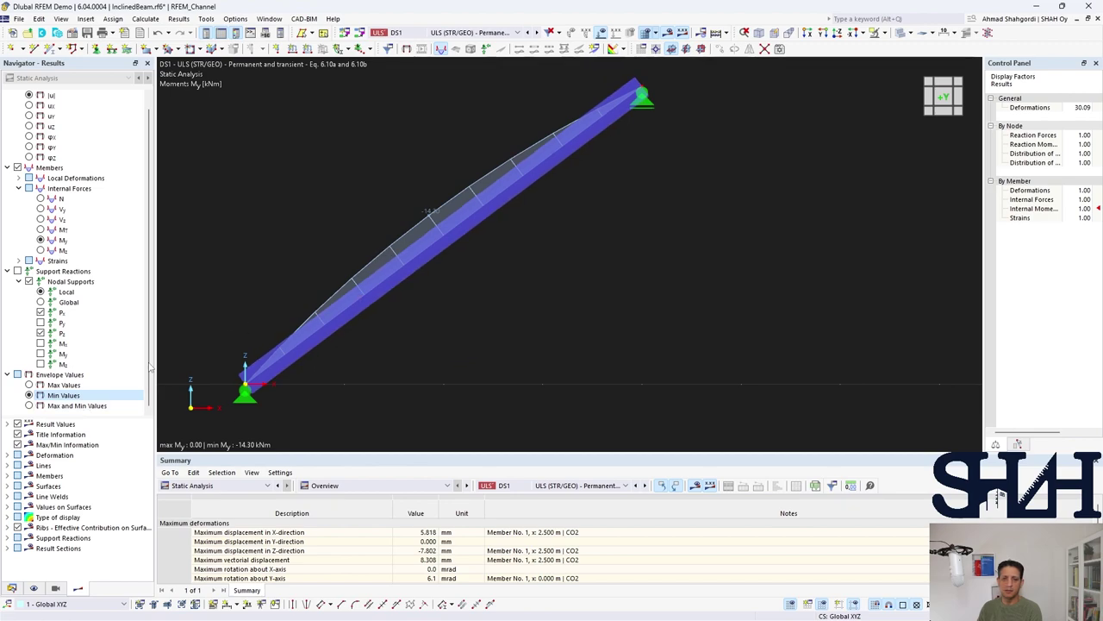
left_click(30, 405)
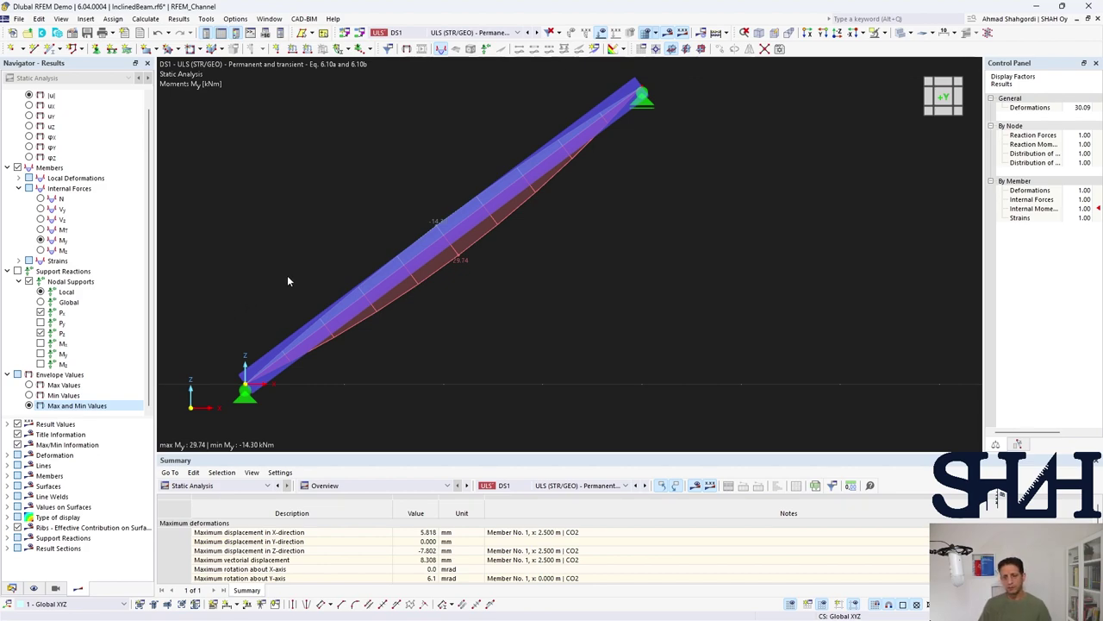
Regenerate the DS1 combinations without favourable permanent actions.
left_click(361, 33)
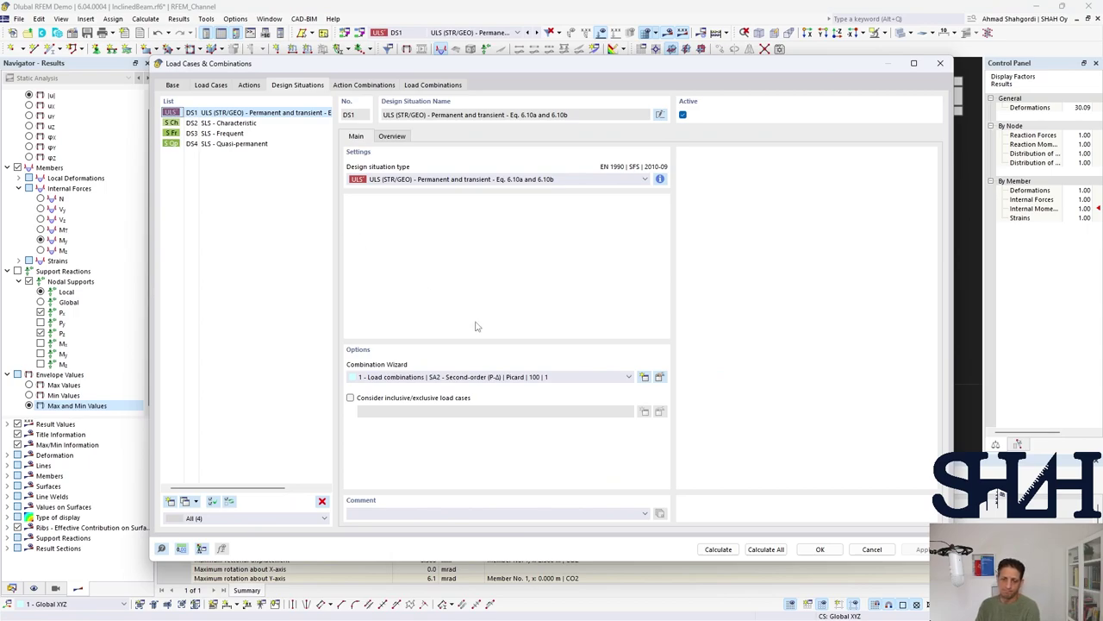
left_click(659, 377)
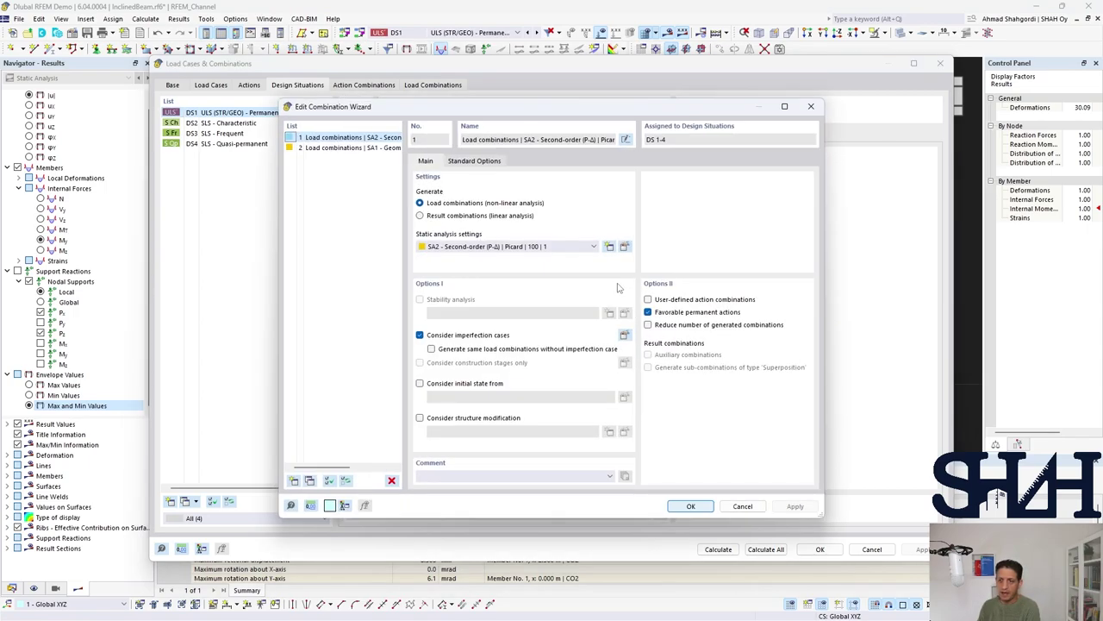
left_click(681, 509)
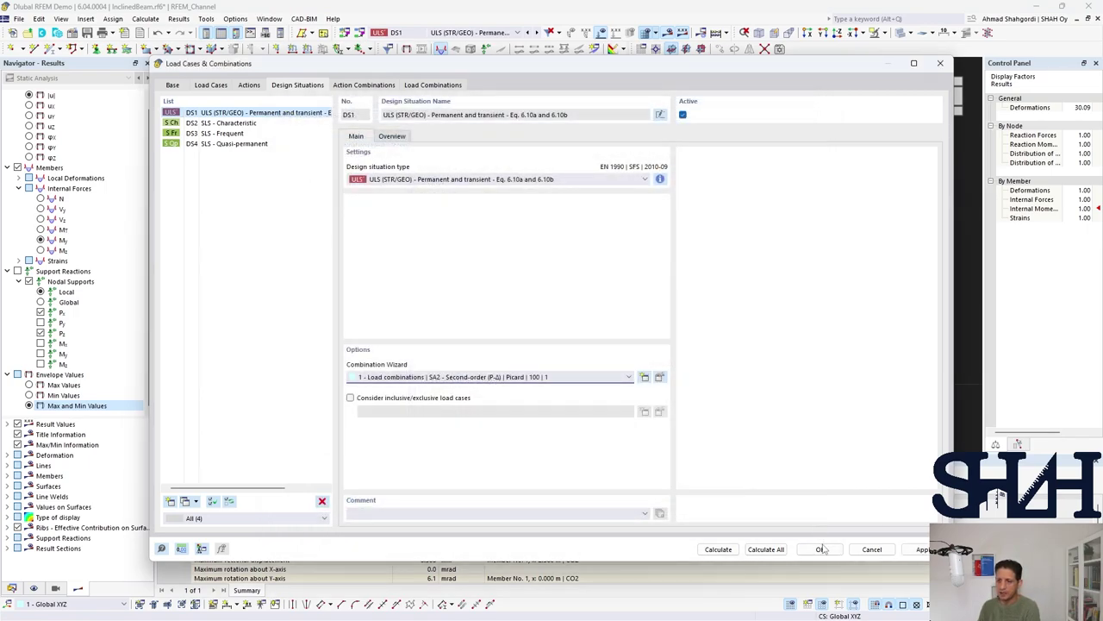
key("Return")
Keep DS1 ULS active and recalculate all combinations CO1–CO5.
left_click(450, 34)
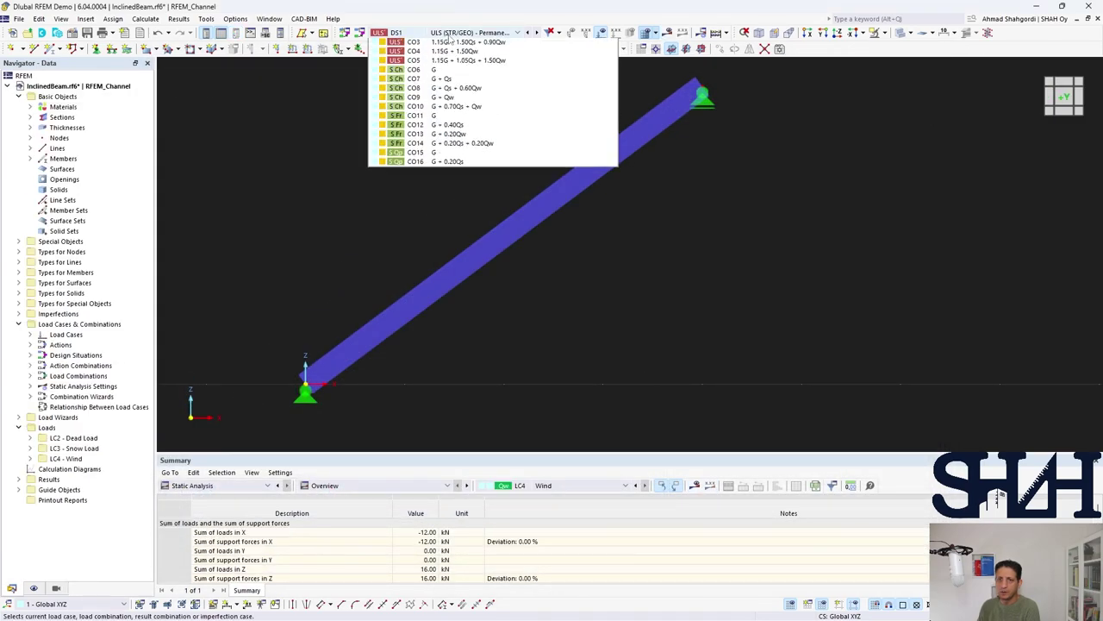
left_click(450, 38)
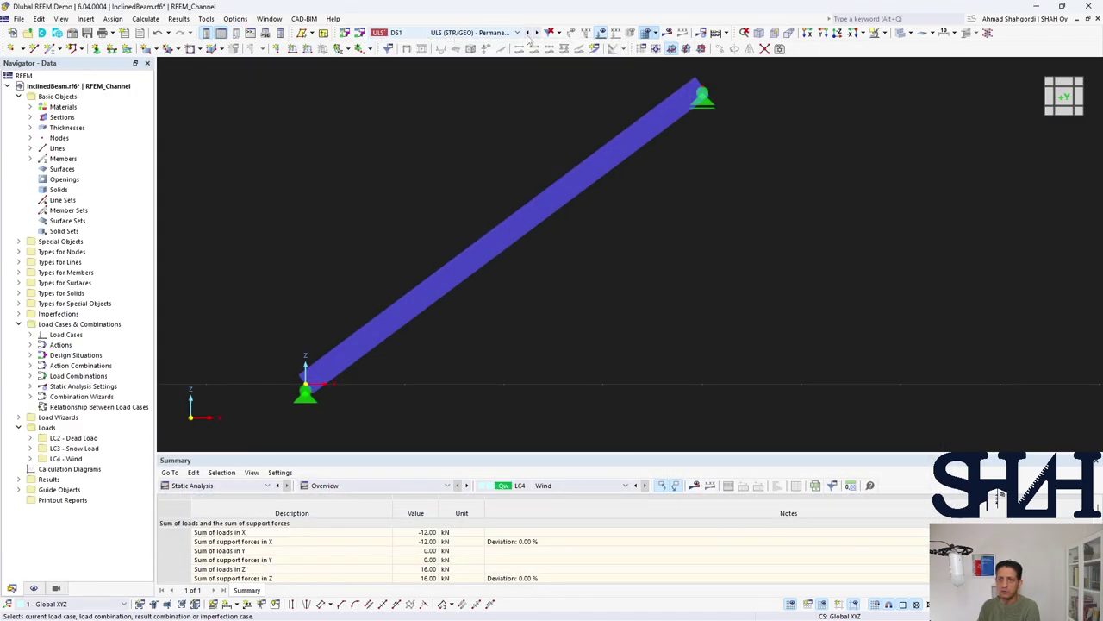
left_click(667, 33)
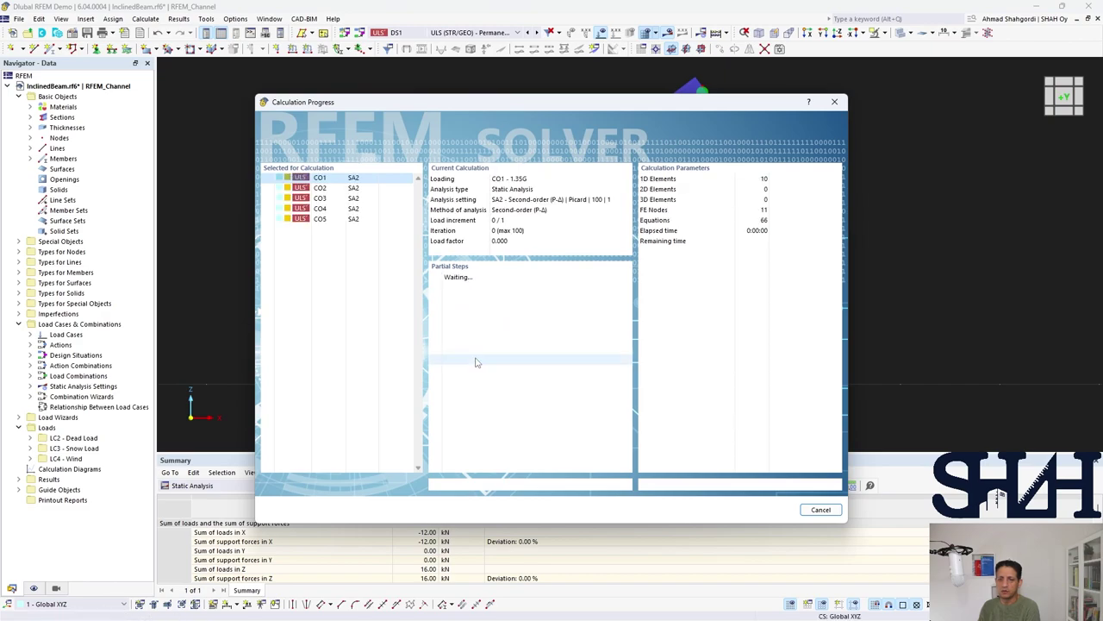